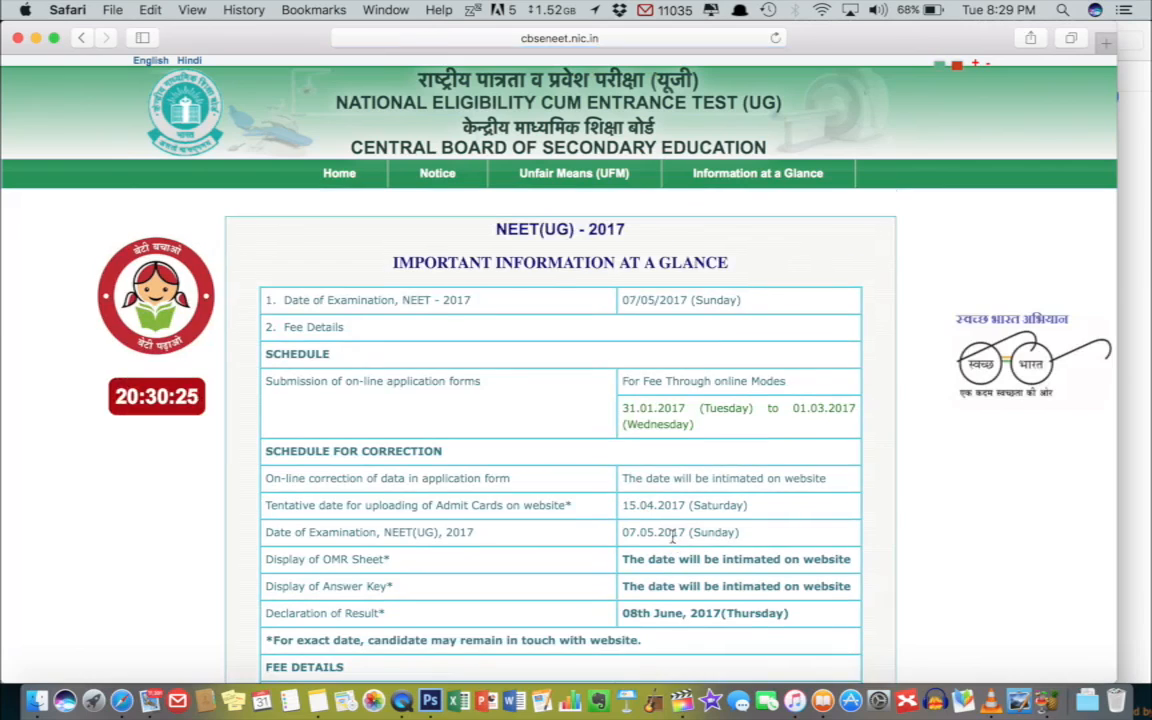
Scroll through the NEET(UG)-2017 schedule and fee details, then go back to the home page.
{"action": "scroll", "coordinate": [675, 527], "scroll_direction": "down", "scroll_amount": 2}
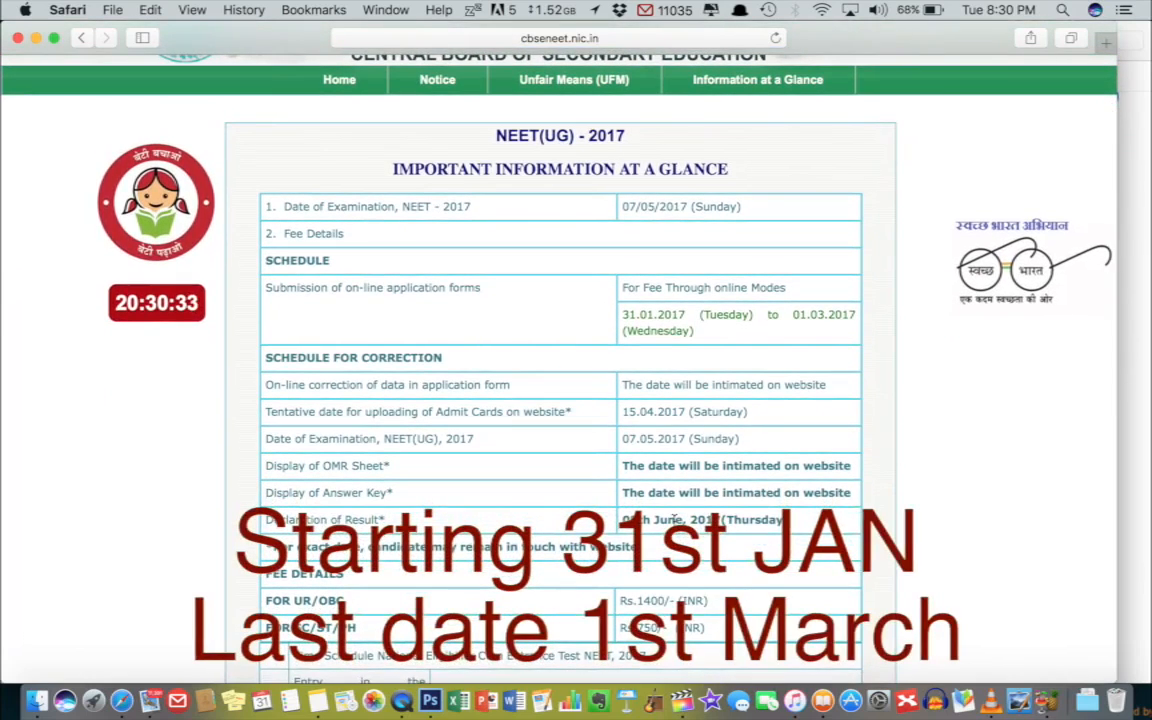
{"action": "scroll", "coordinate": [675, 519], "scroll_direction": "down", "scroll_amount": 3}
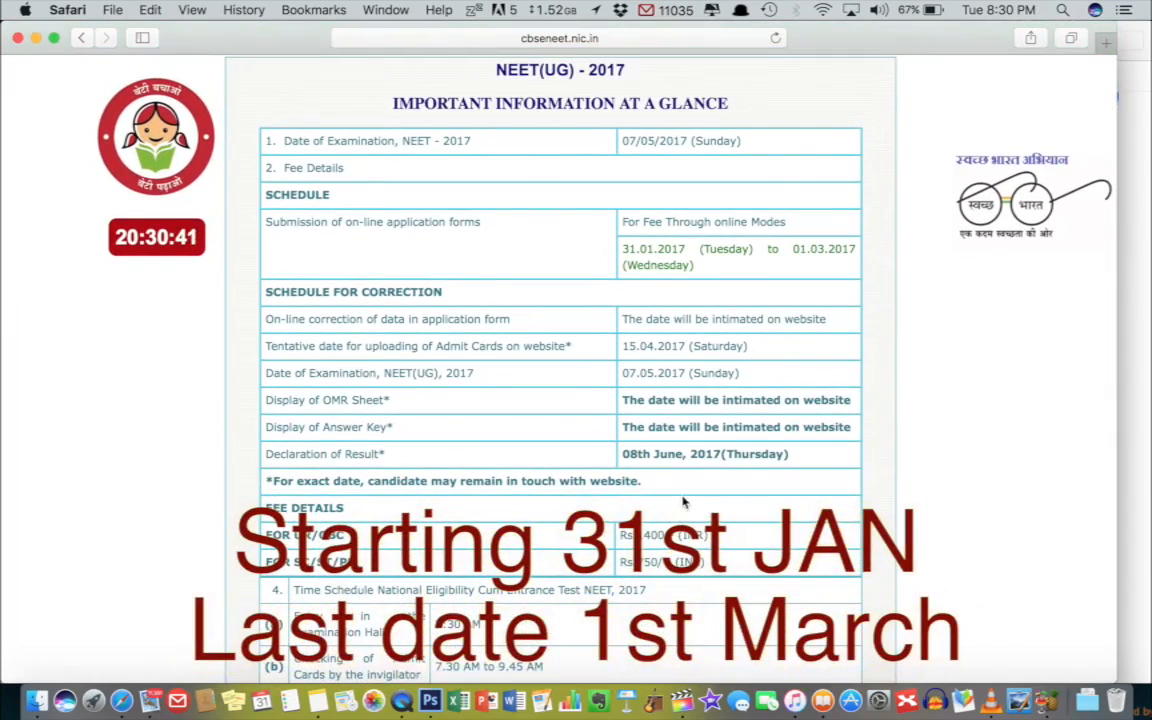
{"action": "scroll", "coordinate": [685, 499], "scroll_direction": "down", "scroll_amount": 8}
{"action": "scroll", "coordinate": [685, 499], "scroll_direction": "down", "scroll_amount": 4}
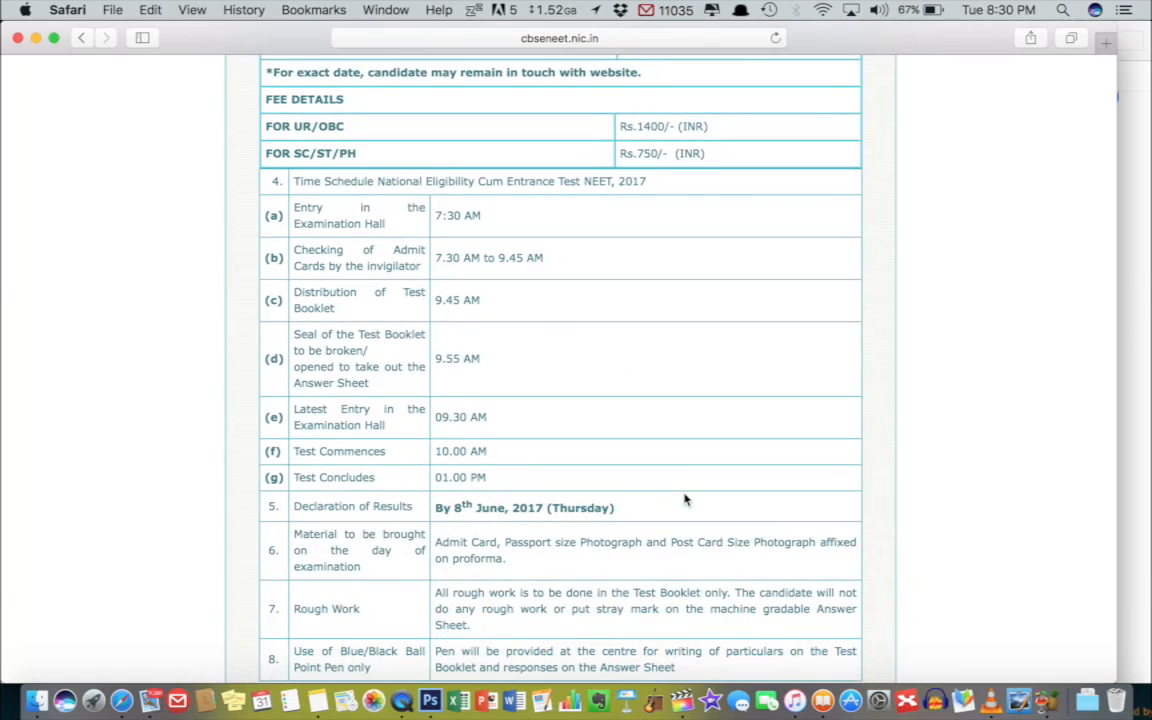
{"action": "key", "text": "super+bracketleft"}
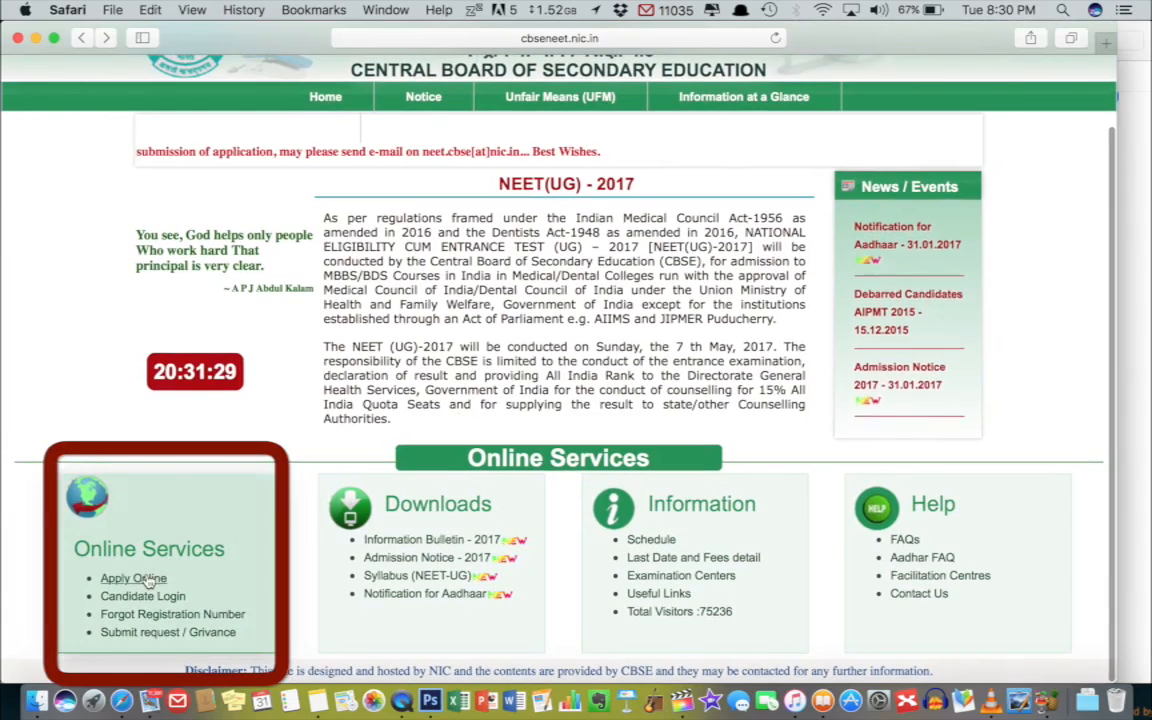
Open Apply Online and read the NEET(UG)-2017 application instructions down to the Aadhaar clarification.
{"action": "left_click", "coordinate": [133, 578]}
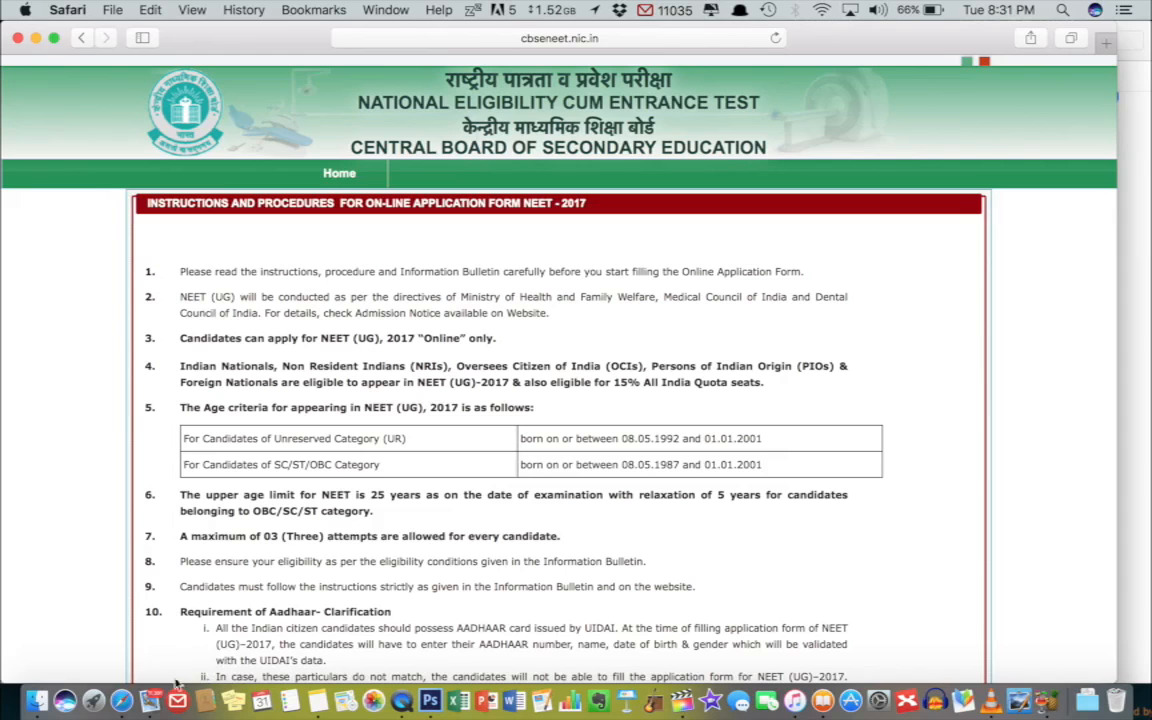
{"action": "scroll", "coordinate": [848, 356], "scroll_direction": "down", "scroll_amount": 1}
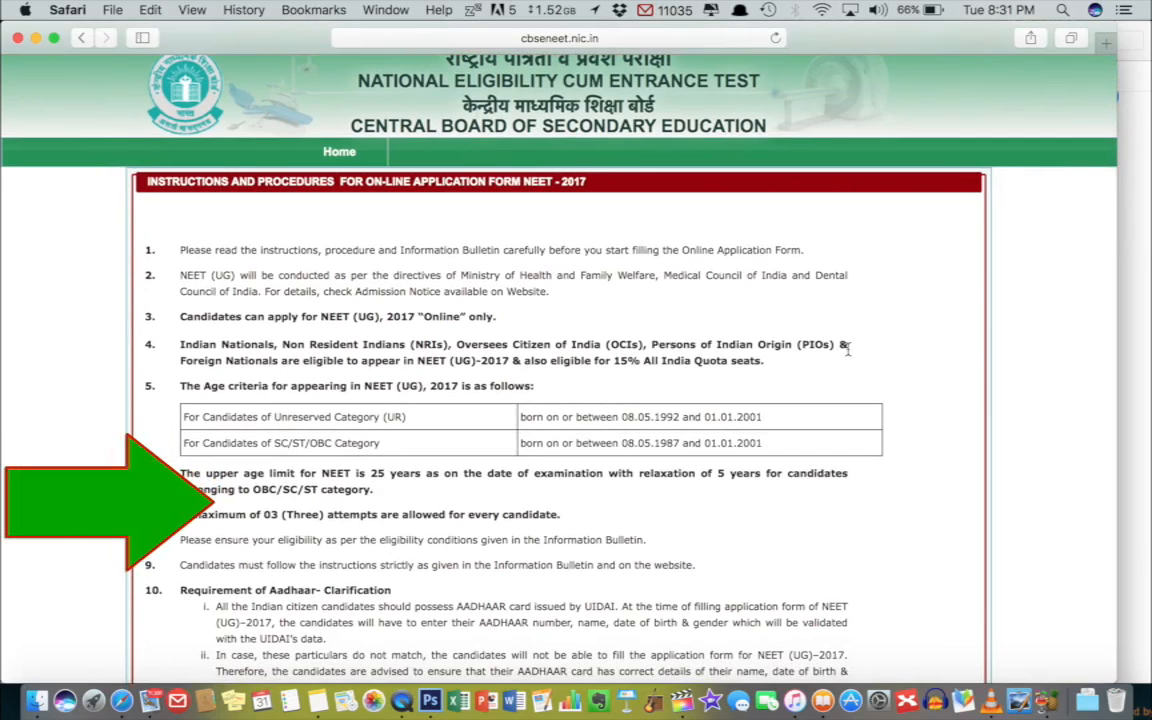
{"action": "scroll", "coordinate": [848, 350], "scroll_direction": "down", "scroll_amount": 1}
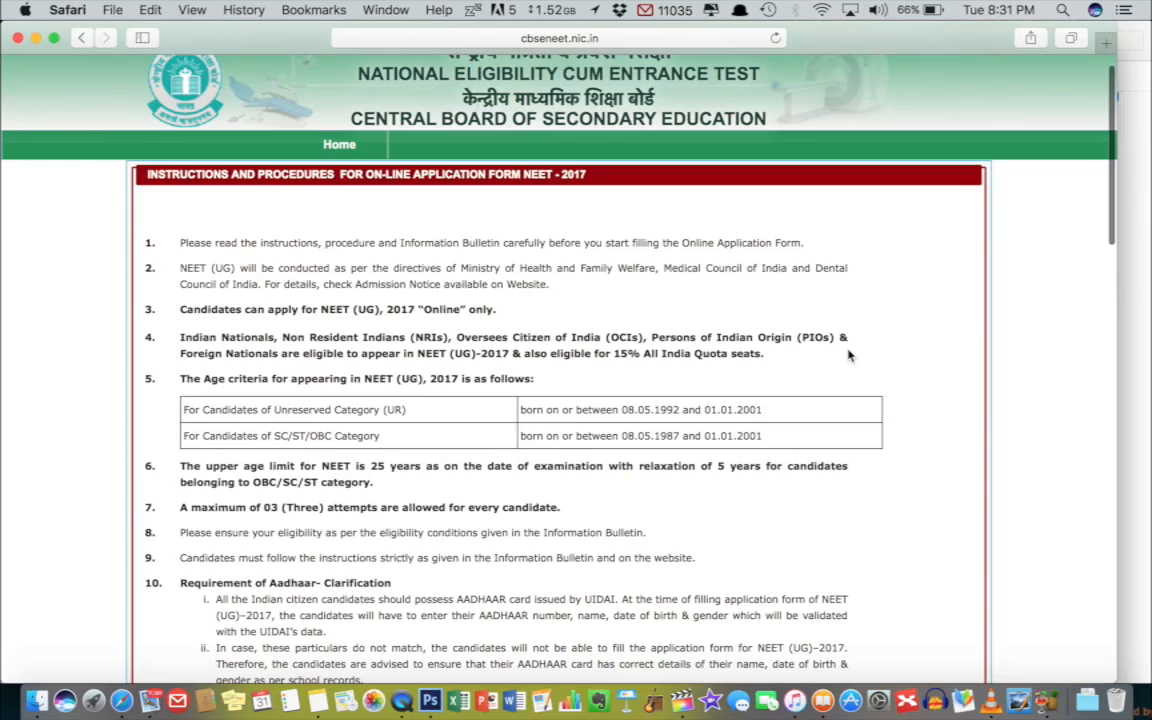
{"action": "scroll", "coordinate": [850, 356], "scroll_direction": "down", "scroll_amount": 1}
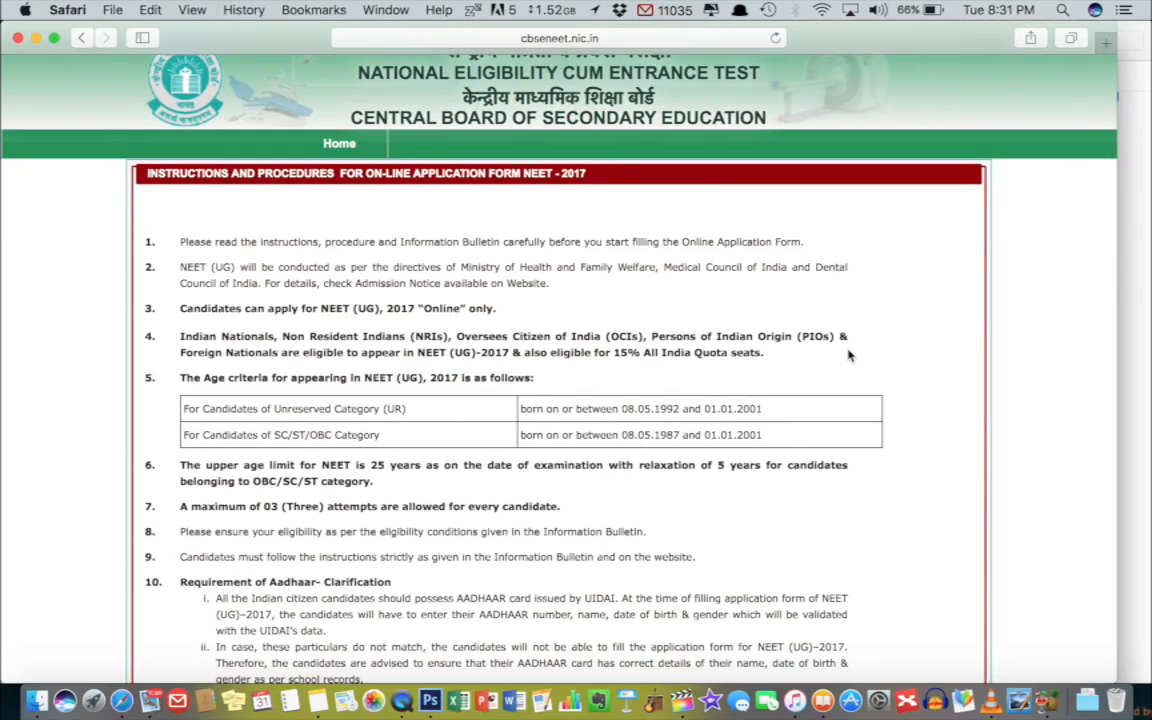
{"action": "scroll", "coordinate": [848, 355], "scroll_direction": "down", "scroll_amount": 5}
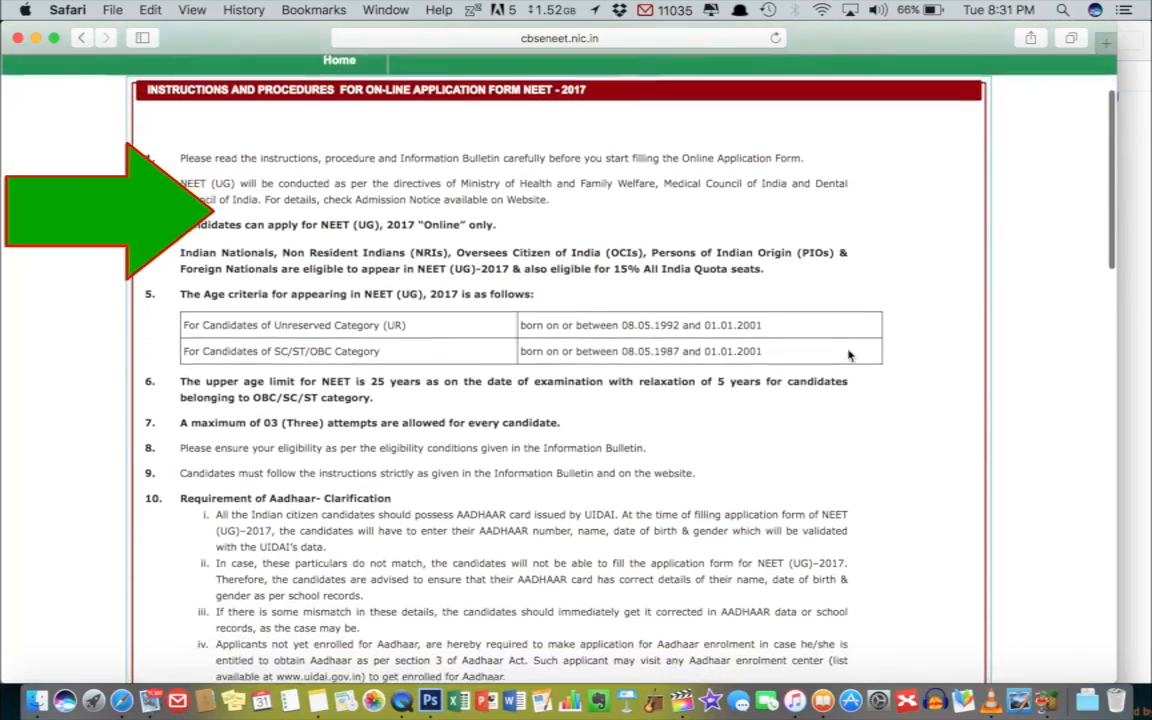
{"action": "scroll", "coordinate": [848, 355], "scroll_direction": "down", "scroll_amount": 7}
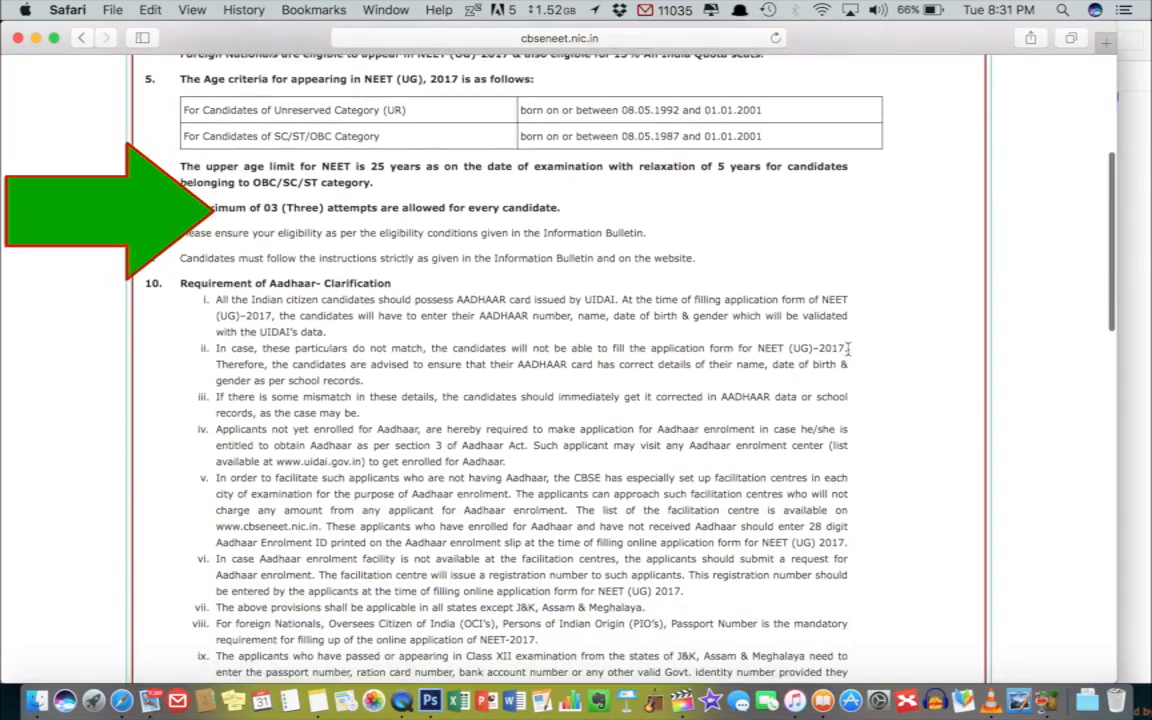
{"action": "scroll", "coordinate": [848, 355], "scroll_direction": "down", "scroll_amount": 5}
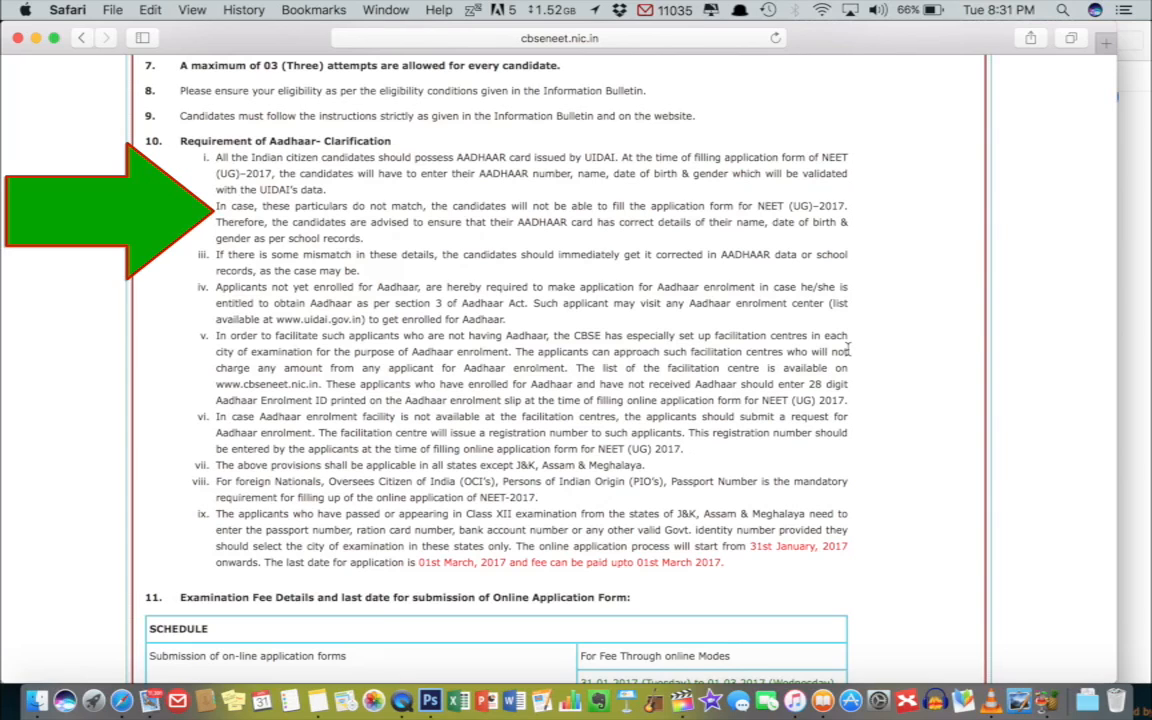
{"action": "scroll", "coordinate": [848, 350], "scroll_direction": "down", "scroll_amount": 1}
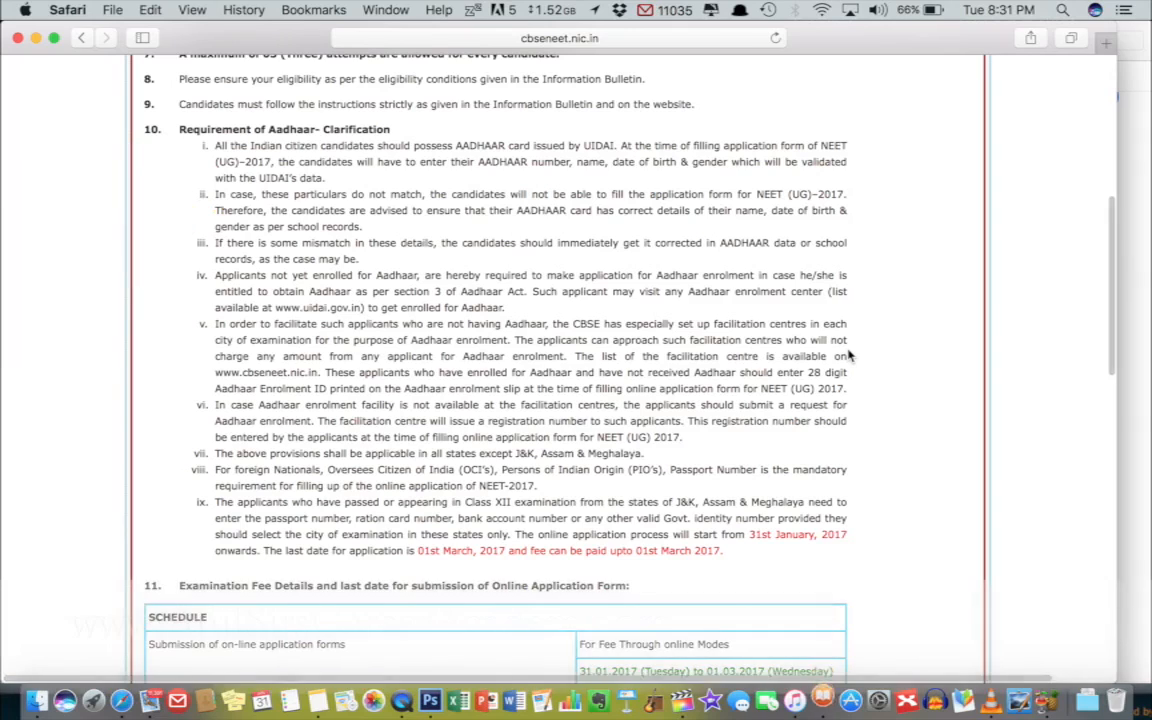
{"action": "scroll", "coordinate": [848, 355], "scroll_direction": "down", "scroll_amount": 8}
{"action": "scroll", "coordinate": [849, 347], "scroll_direction": "down", "scroll_amount": 1}
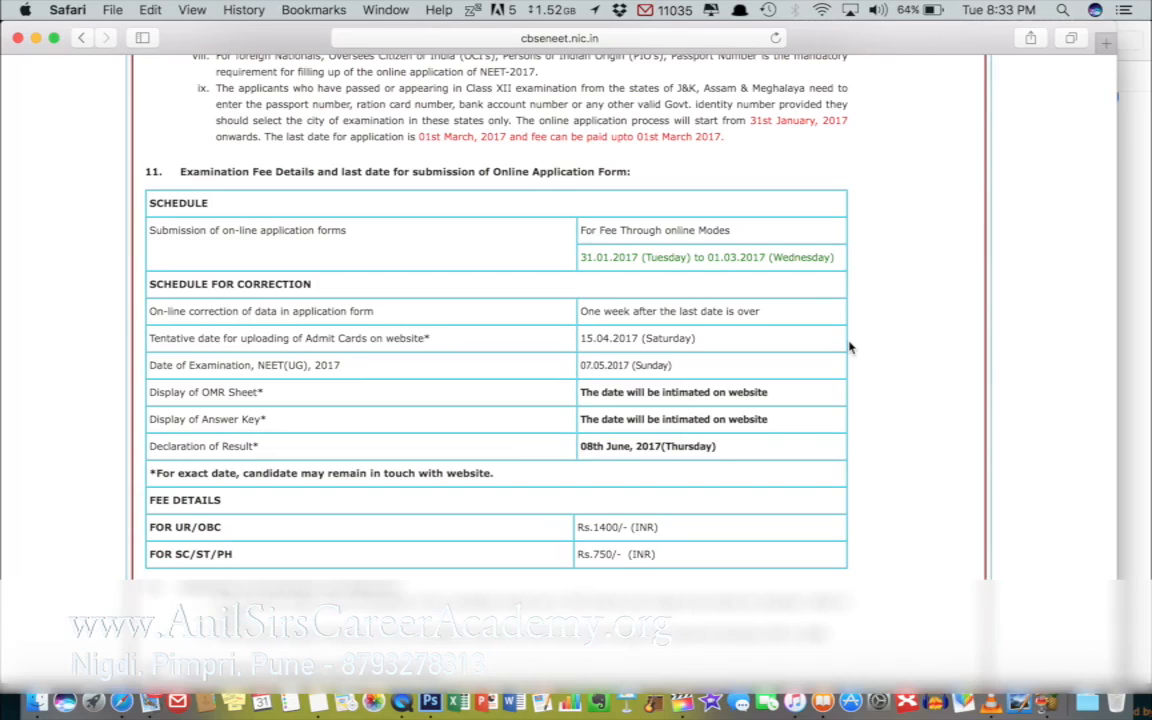
{"action": "scroll", "coordinate": [849, 347], "scroll_direction": "down", "scroll_amount": 10}
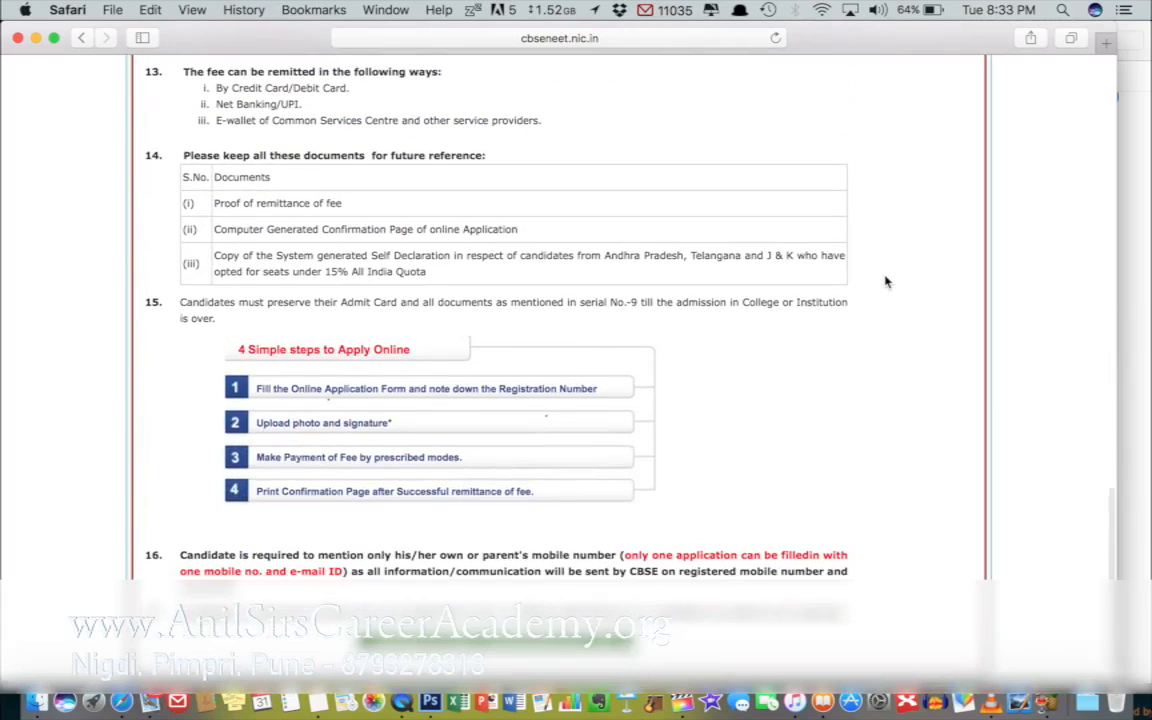
{"action": "scroll", "coordinate": [889, 262], "scroll_direction": "down", "scroll_amount": 1}
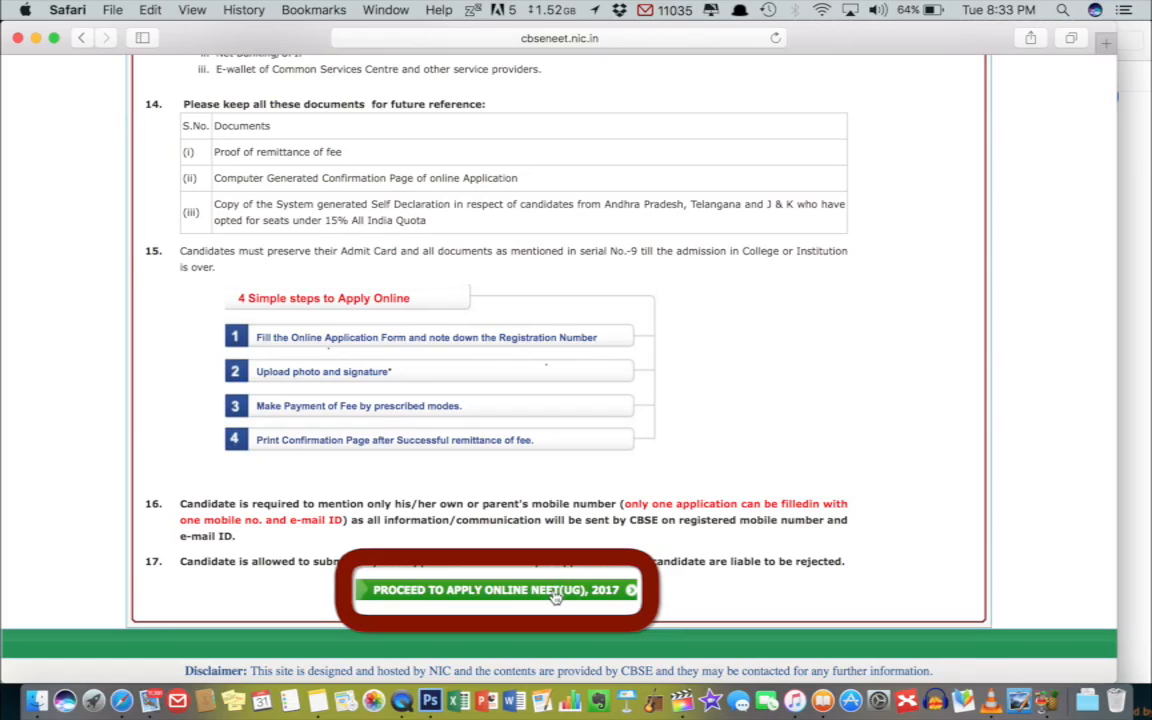
Open the new registration form and enter the candidate's, mother's and father's names.
{"action": "left_click", "coordinate": [555, 592]}
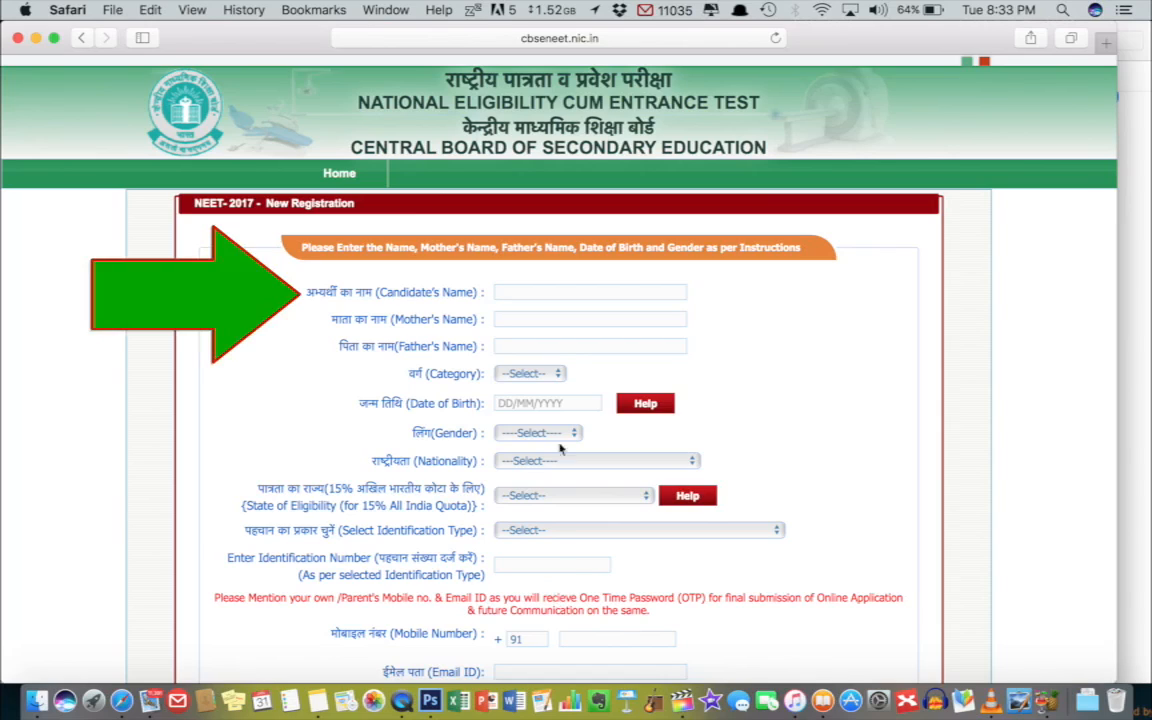
{"action": "left_click", "coordinate": [589, 293]}
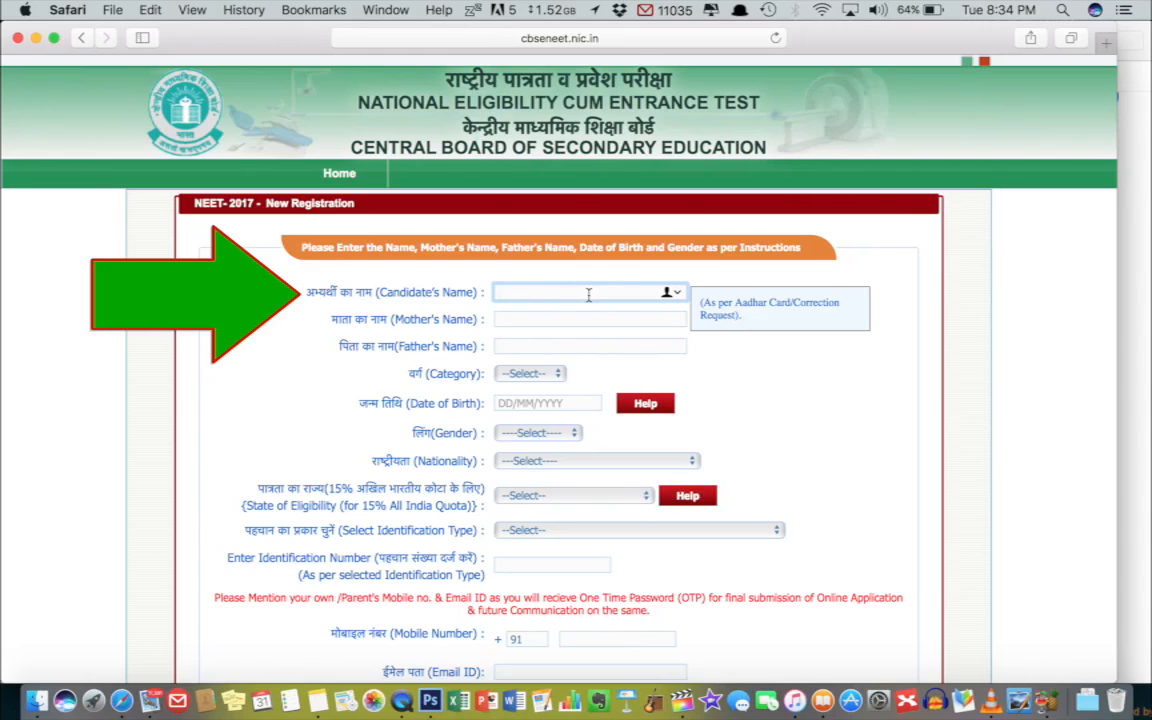
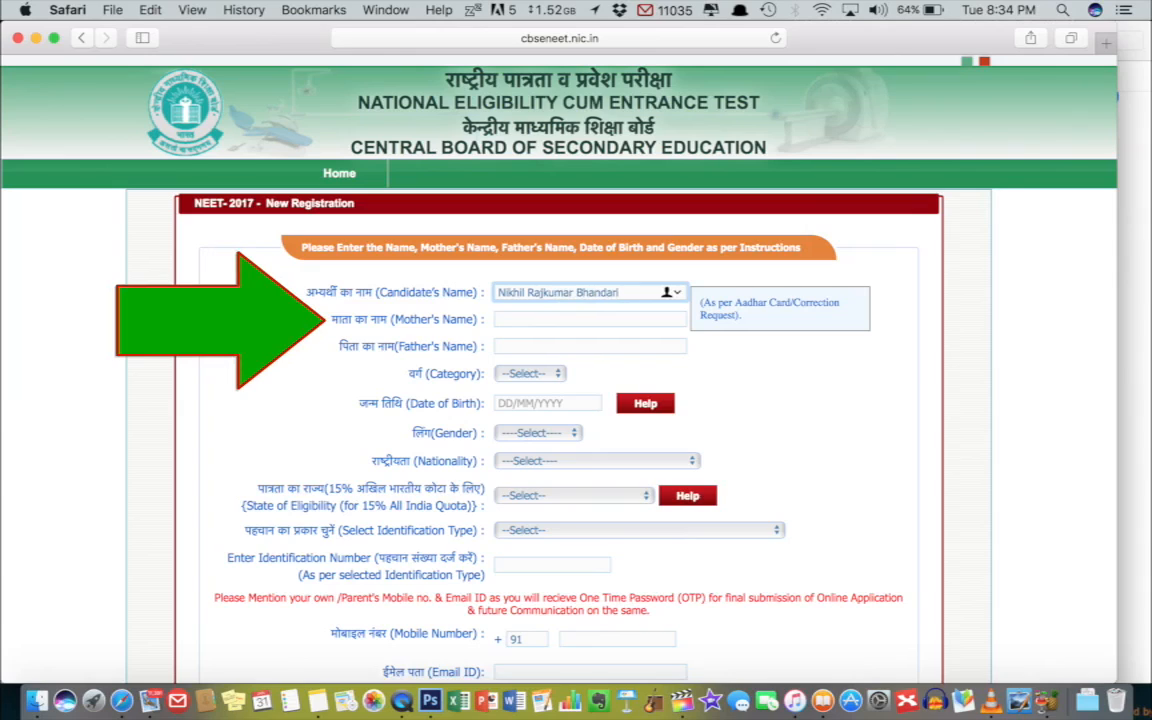
{"action": "left_click", "coordinate": [582, 320]}
{"action": "type", "text": "Usha"}
{"action": "key", "text": "Tab"}
{"action": "type", "text": "Rajkumar"}
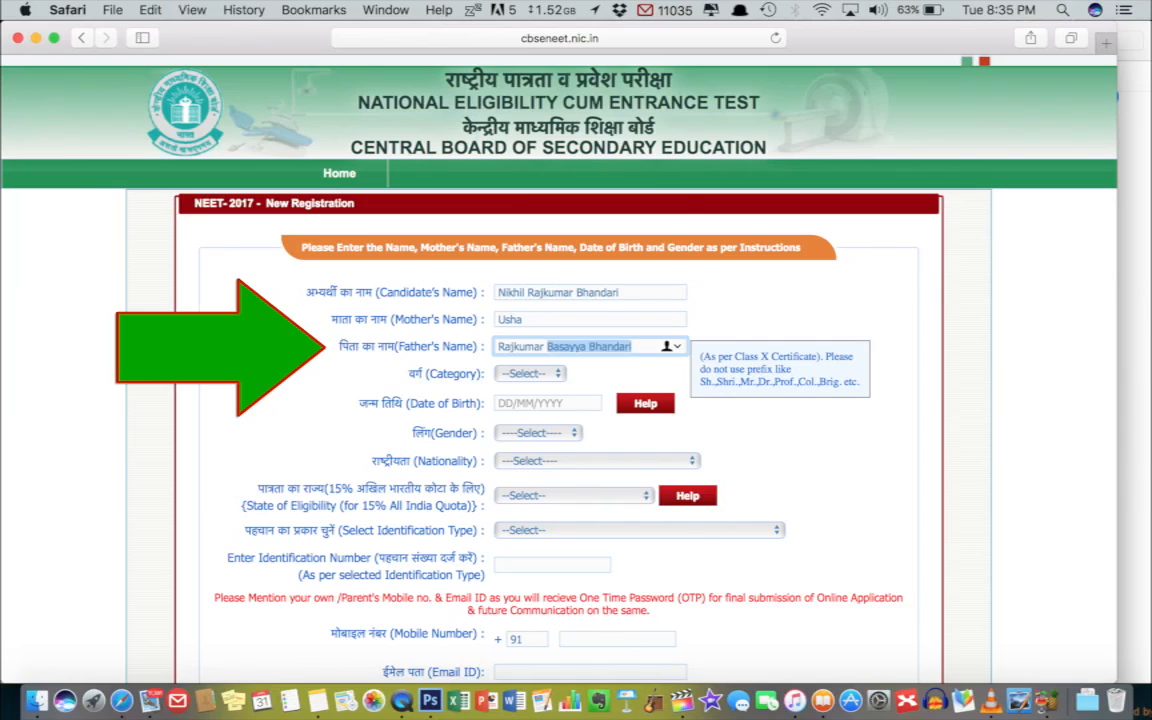
{"action": "left_click", "coordinate": [634, 347]}
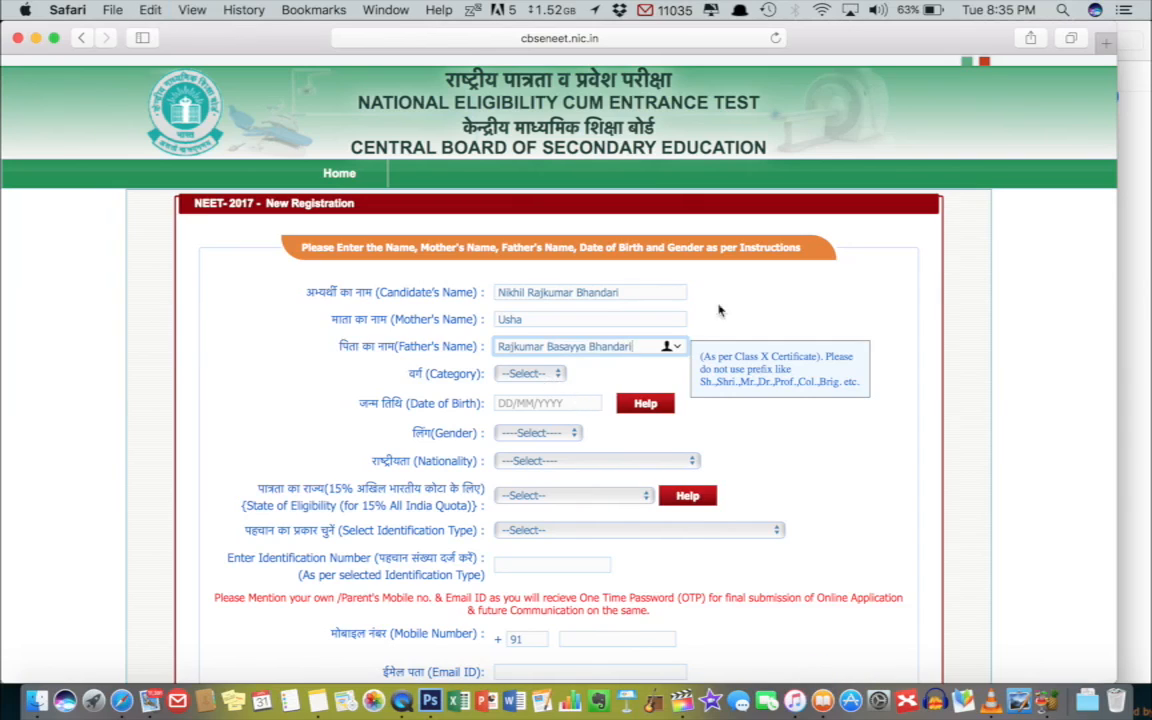
Set category to OBC, pick the birth date in the calendar, and choose Male and Indian nationality.
{"action": "left_click", "coordinate": [559, 374]}
{"action": "left_click", "coordinate": [545, 431]}
{"action": "left_click", "coordinate": [570, 404]}
{"action": "left_click", "coordinate": [470, 425]}
{"action": "left_click", "coordinate": [457, 425]}
{"action": "left_click", "coordinate": [377, 424]}
{"action": "left_click", "coordinate": [377, 424]}
{"action": "left_click", "coordinate": [507, 556]}
{"action": "left_click", "coordinate": [507, 509]}
{"action": "left_click", "coordinate": [415, 545]}
{"action": "left_click", "coordinate": [538, 433]}
{"action": "left_click", "coordinate": [563, 455]}
{"action": "left_click", "coordinate": [561, 494]}
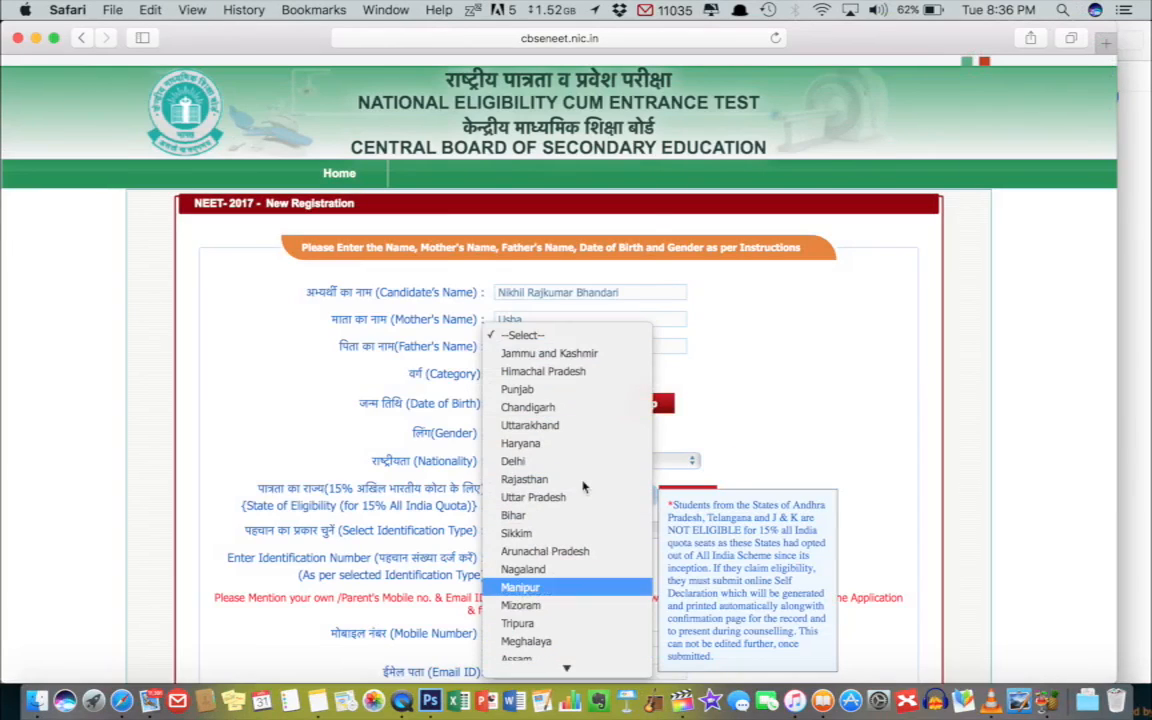
Choose Maharashtra eligibility and Aadhar Number identification, then enter the Aadhaar number, mobile number and e-mail address.
{"action": "left_click", "coordinate": [545, 470]}
{"action": "scroll", "coordinate": [600, 420], "scroll_direction": "down", "scroll_amount": 2}
{"action": "left_click", "coordinate": [600, 439]}
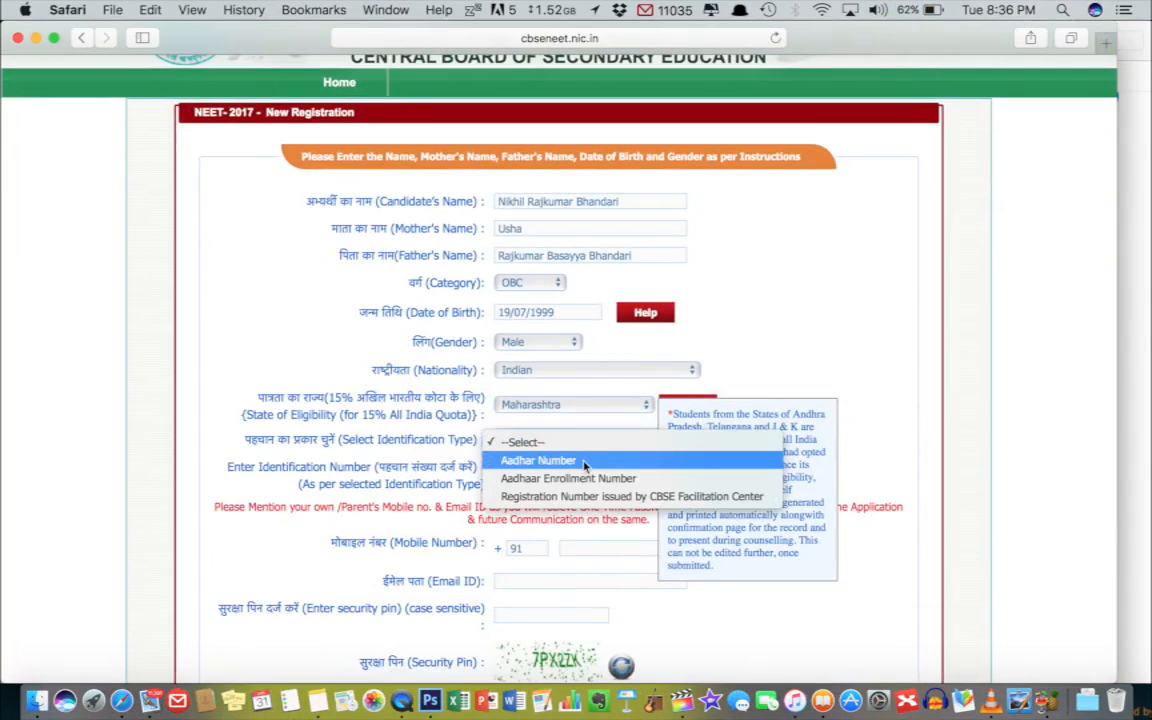
{"action": "left_click", "coordinate": [573, 461]}
{"action": "left_click", "coordinate": [591, 533]}
{"action": "key", "text": "Tab"}
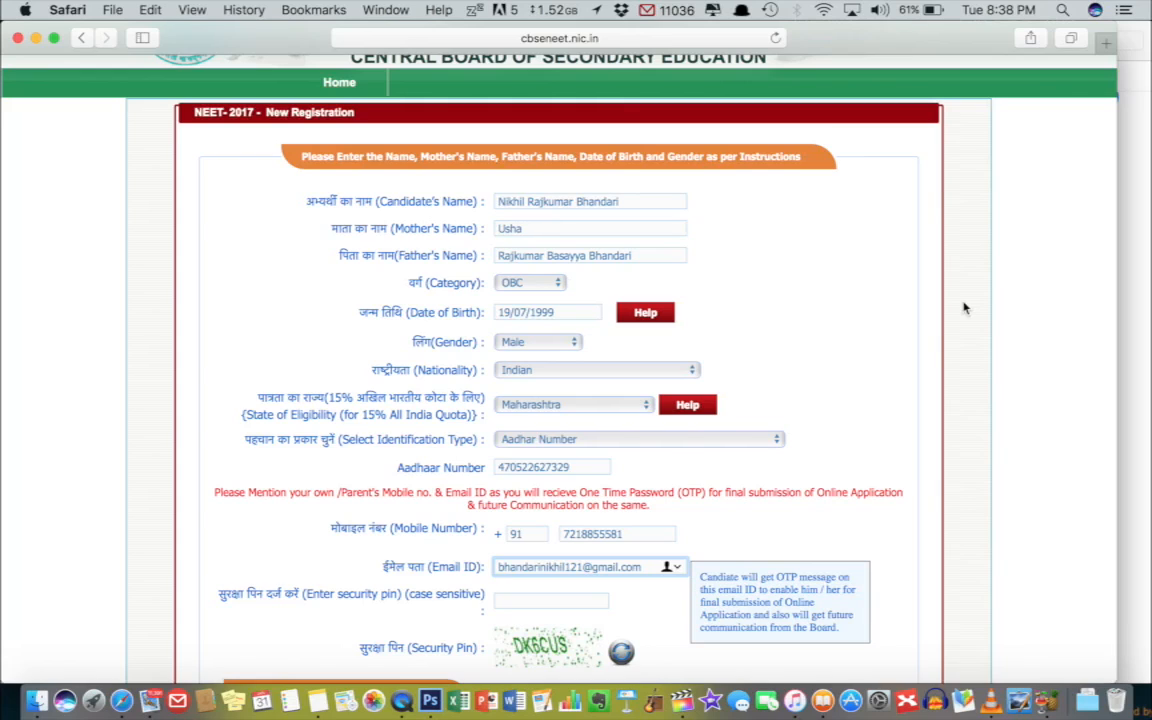
Enter the security pin, agree to the declaration and submit the registration details.
{"action": "scroll", "coordinate": [965, 308], "scroll_direction": "down", "scroll_amount": 5}
{"action": "left_click", "coordinate": [550, 382]}
{"action": "type", "text": "DK6CUS"}
{"action": "left_click", "coordinate": [538, 582]}
{"action": "scroll", "coordinate": [538, 582], "scroll_direction": "down", "scroll_amount": 1}
{"action": "left_click", "coordinate": [531, 593]}
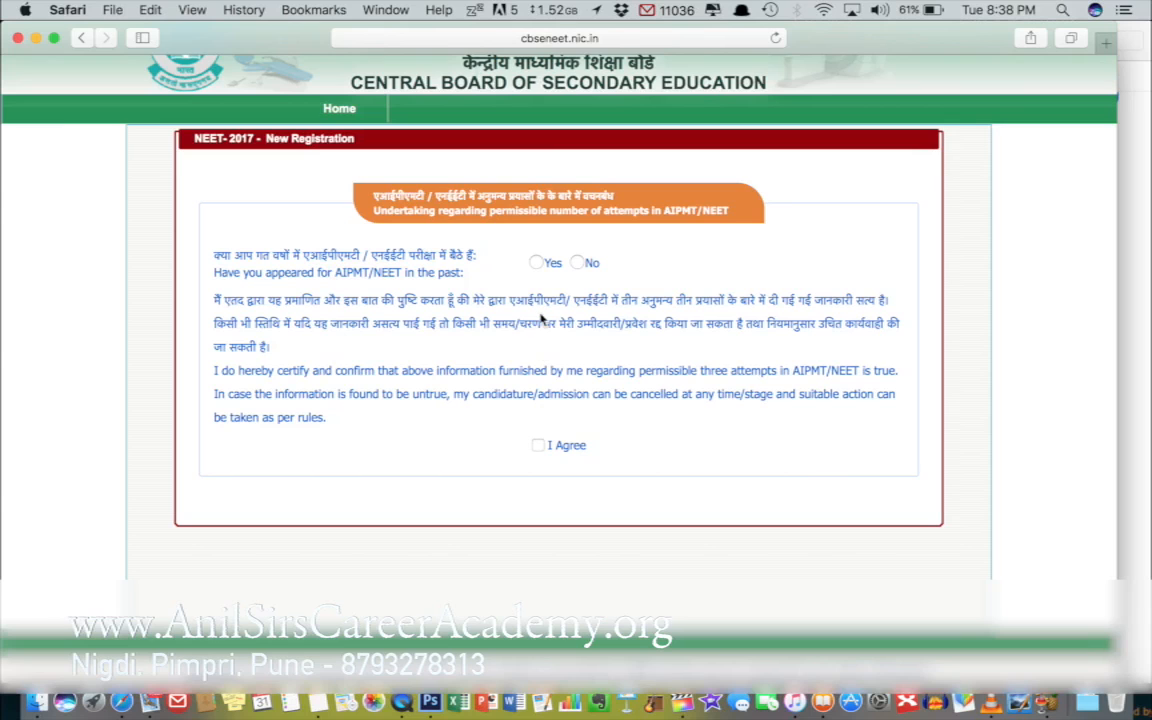
Declare No previous AIPMT/NEET attempts, accept the undertaking and continue to the preview.
{"action": "left_click", "coordinate": [578, 263]}
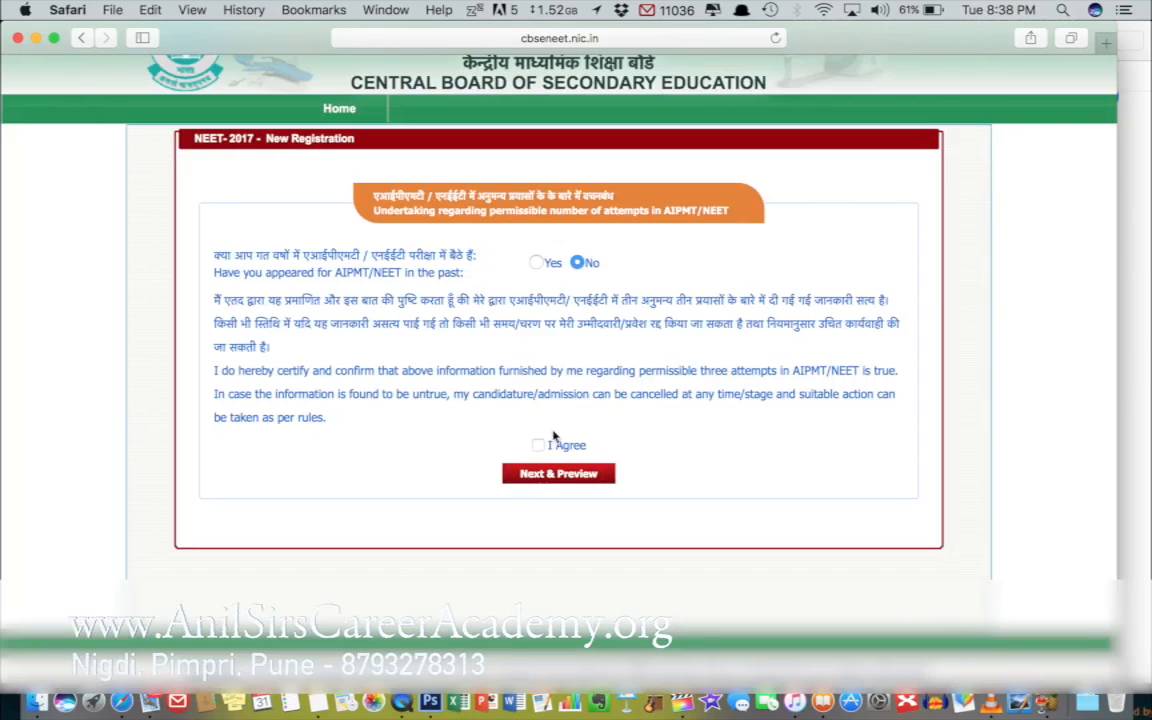
{"action": "left_click", "coordinate": [540, 447]}
{"action": "left_click", "coordinate": [550, 475]}
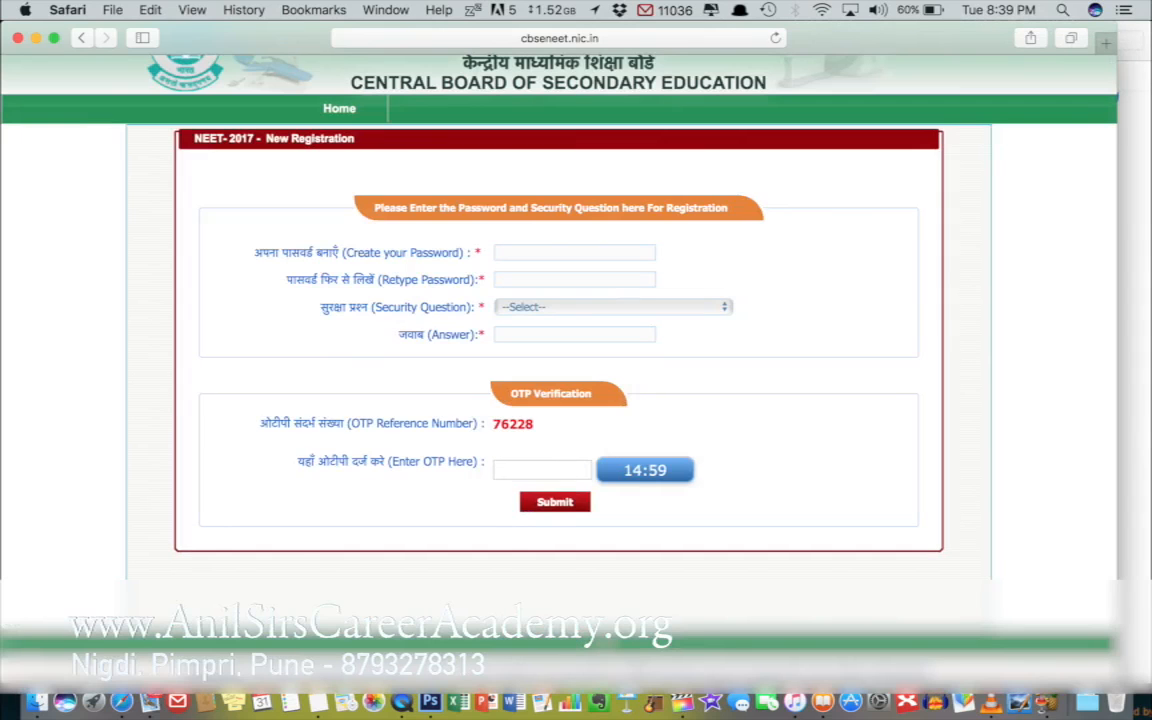
Create the account password and retype it to confirm.
{"action": "left_click", "coordinate": [614, 253]}
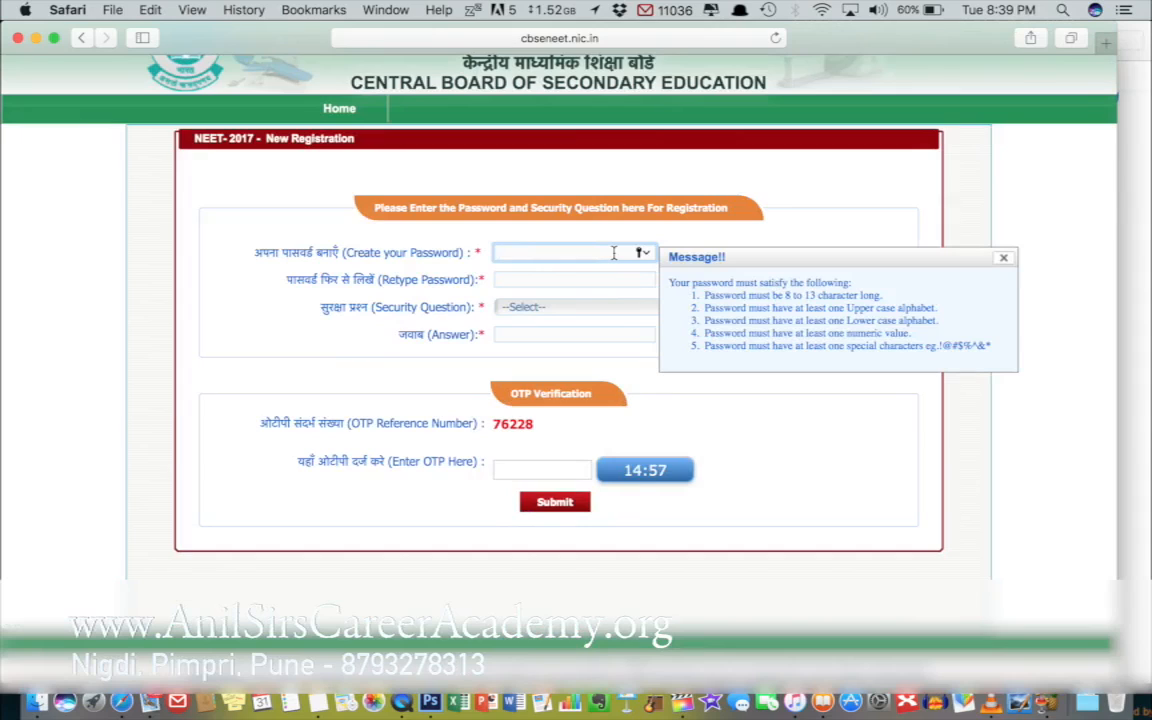
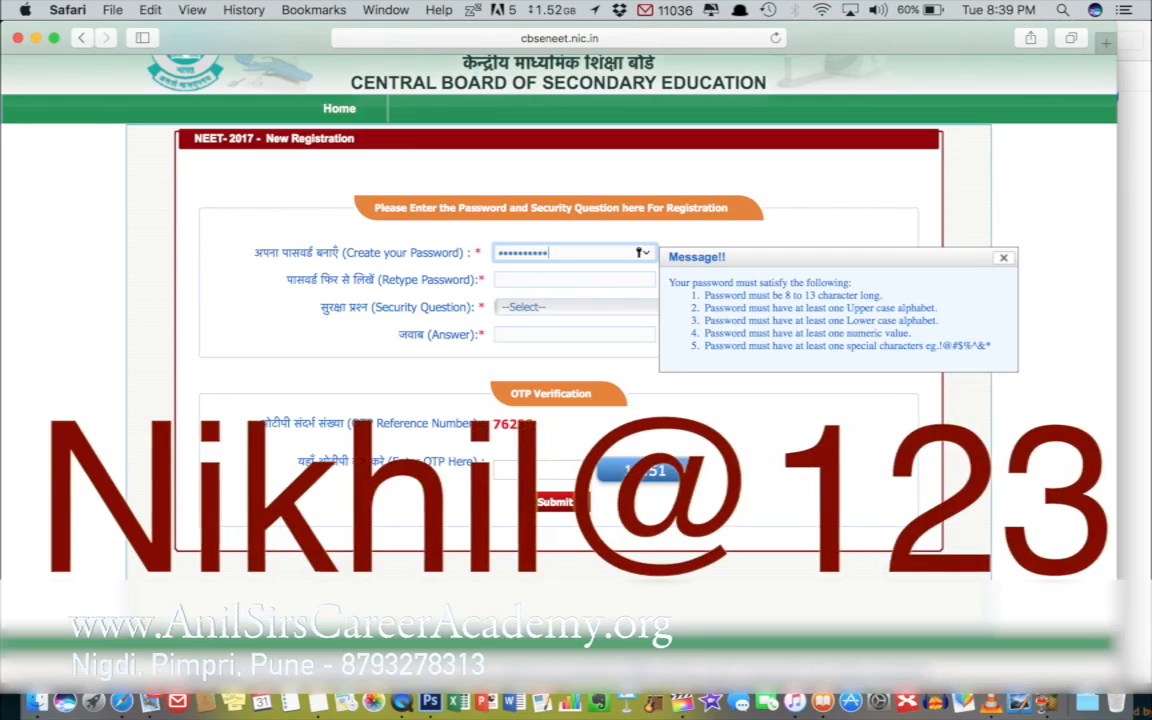
{"action": "key", "text": "BackSpace"}
{"action": "key", "text": "BackSpace"}
{"action": "key", "text": "BackSpace"}
{"action": "key", "text": "BackSpace"}
{"action": "key", "text": "BackSpace"}
{"action": "key", "text": "BackSpace"}
{"action": "key", "text": "BackSpace"}
{"action": "key", "text": "BackSpace"}
{"action": "key", "text": "BackSpace"}
{"action": "key", "text": "BackSpace"}
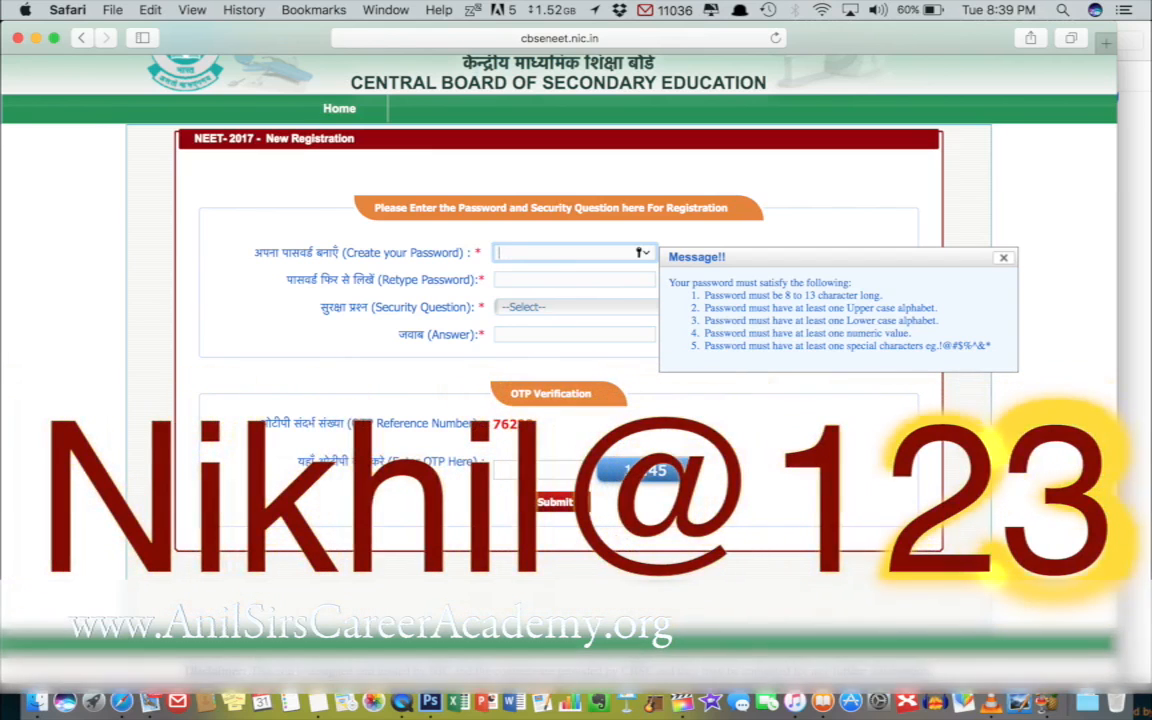
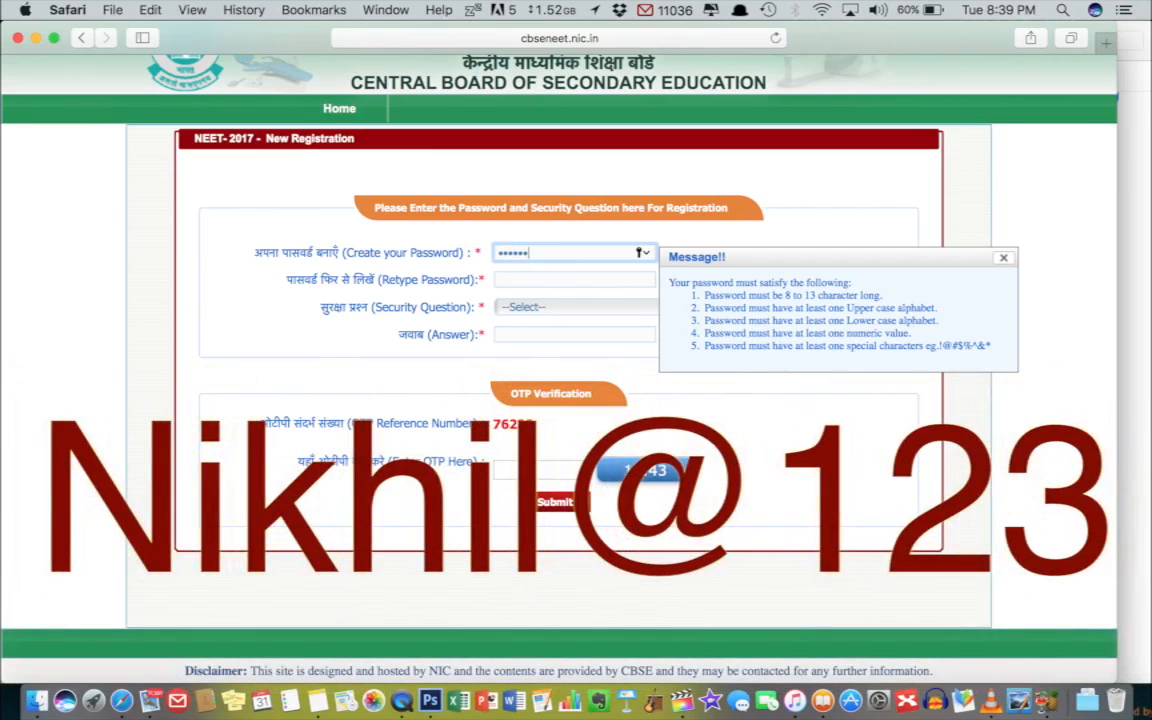
{"action": "key", "text": "Tab"}
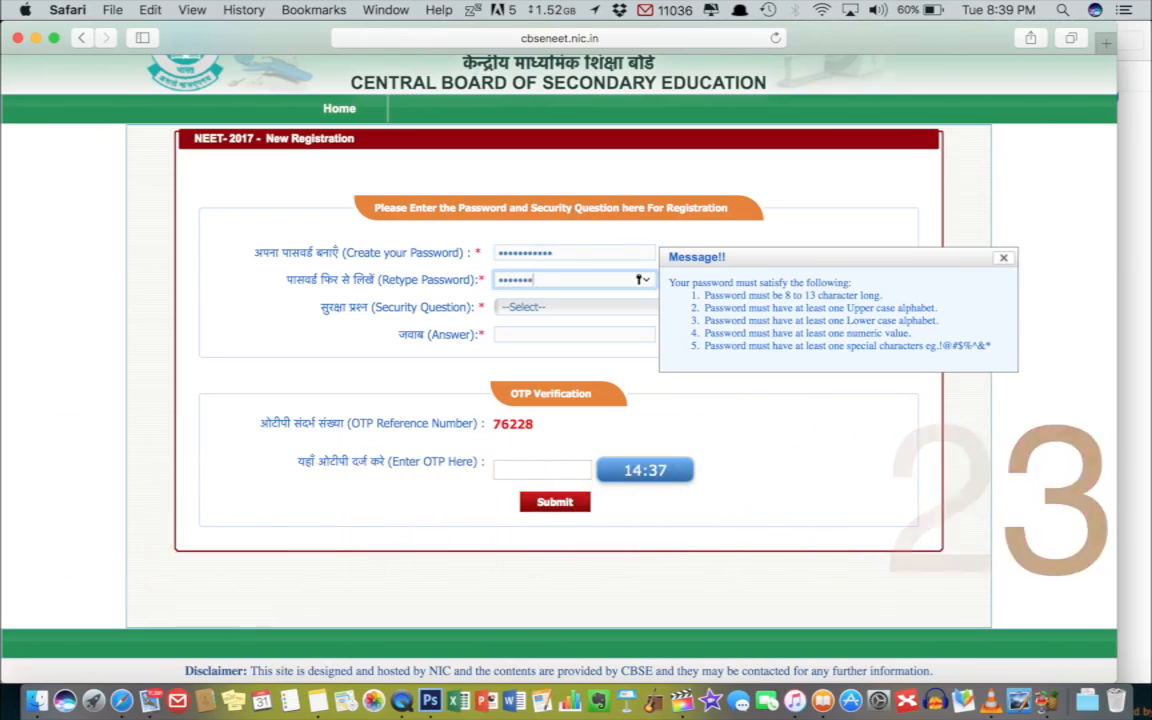
Choose the favourite book security question, enter its answer and the OTP, and submit.
{"action": "left_click", "coordinate": [575, 307]}
{"action": "left_click", "coordinate": [605, 381]}
{"action": "left_click", "coordinate": [594, 336]}
{"action": "type", "text": "••••"}
{"action": "left_click_drag", "start_coordinate": [587, 336], "coordinate": [479, 335]}
{"action": "type", "text": "•••••••••"}
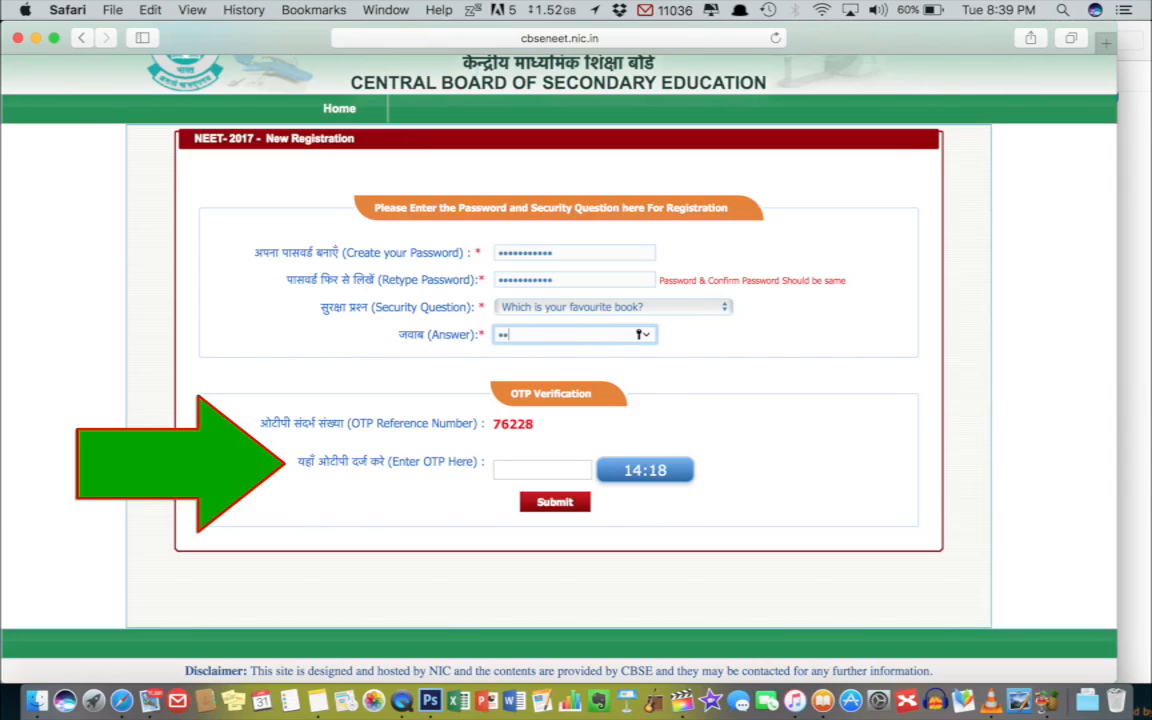
{"action": "left_click", "coordinate": [507, 471]}
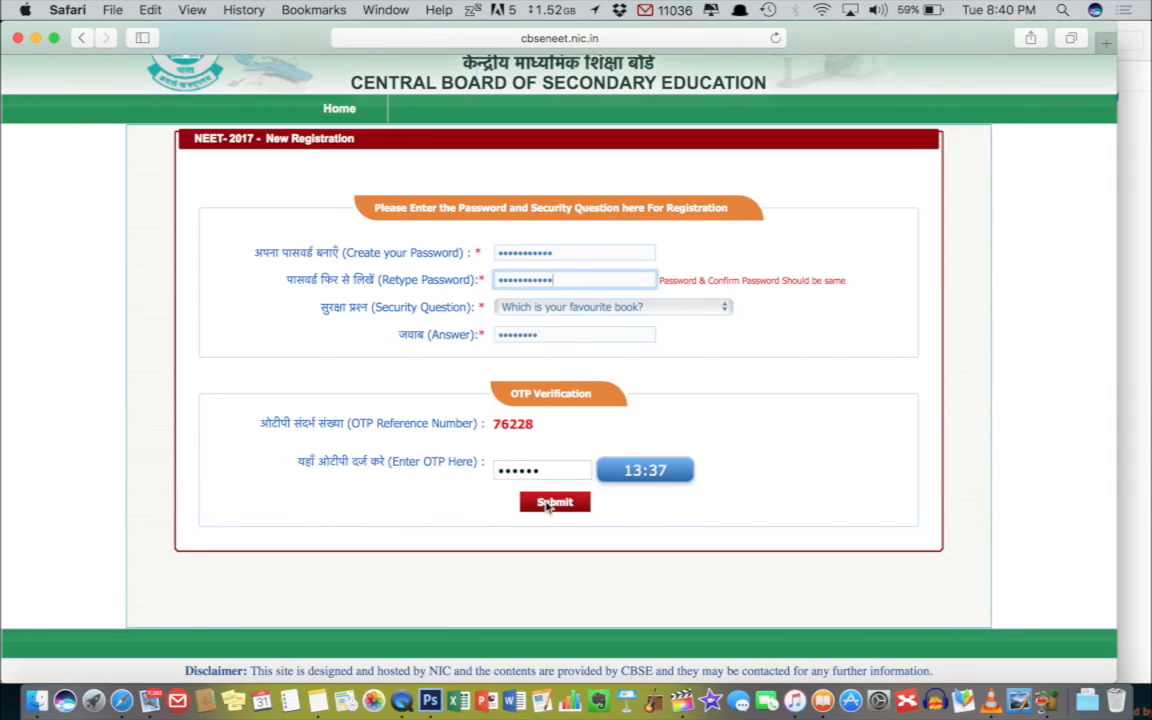
{"action": "left_click", "coordinate": [548, 503]}
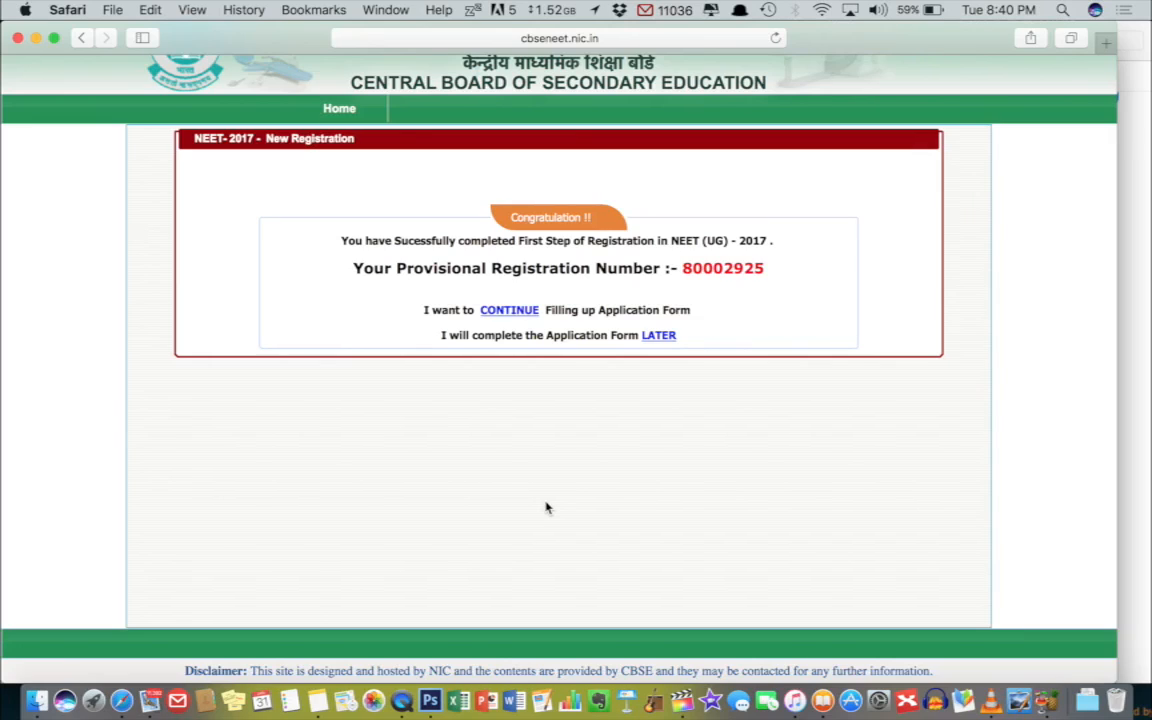
Continue to the Step 1 application form and choose English as the question paper medium.
{"action": "key", "text": "super+shift+4"}
{"action": "key", "text": "Escape"}
{"action": "left_click", "coordinate": [524, 313]}
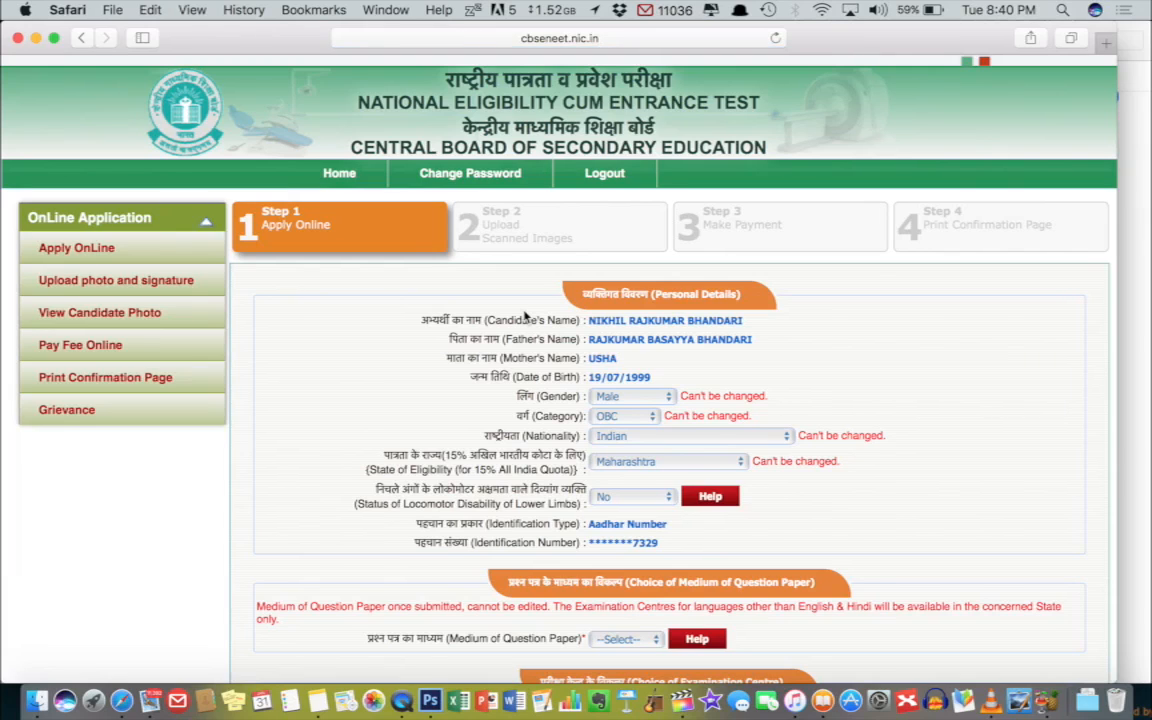
{"action": "scroll", "coordinate": [525, 314], "scroll_direction": "down", "scroll_amount": 1}
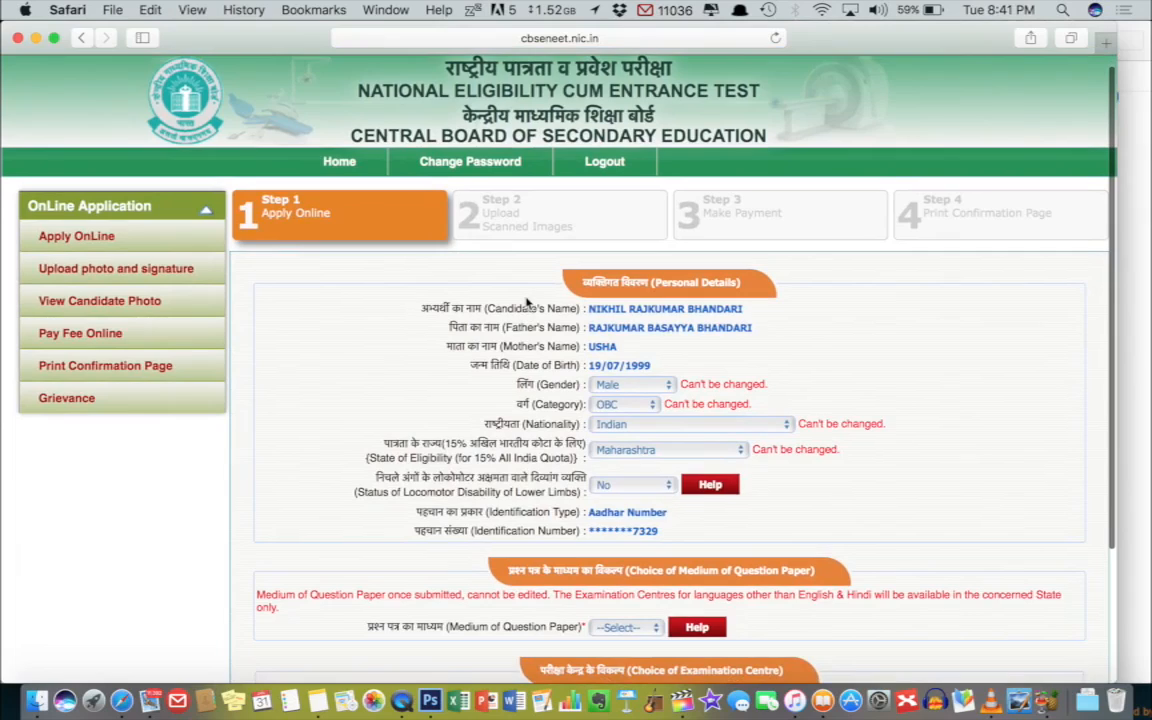
{"action": "scroll", "coordinate": [527, 305], "scroll_direction": "down", "scroll_amount": 5}
{"action": "scroll", "coordinate": [525, 300], "scroll_direction": "down", "scroll_amount": 5}
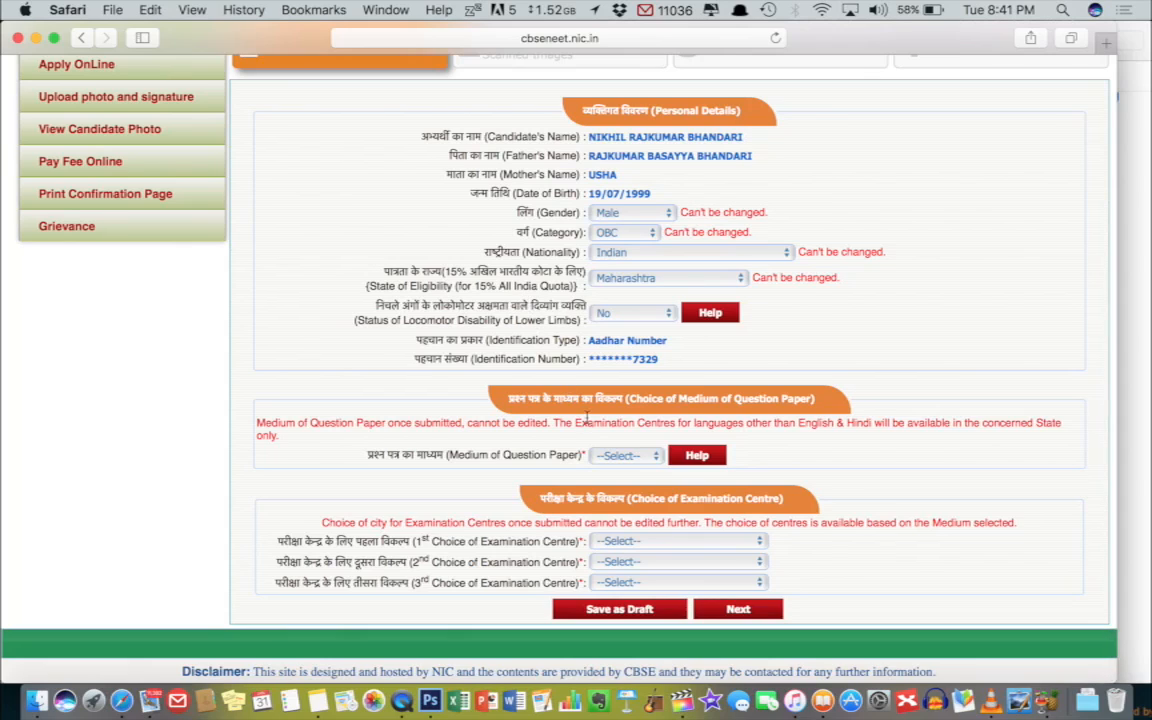
{"action": "left_click", "coordinate": [632, 457]}
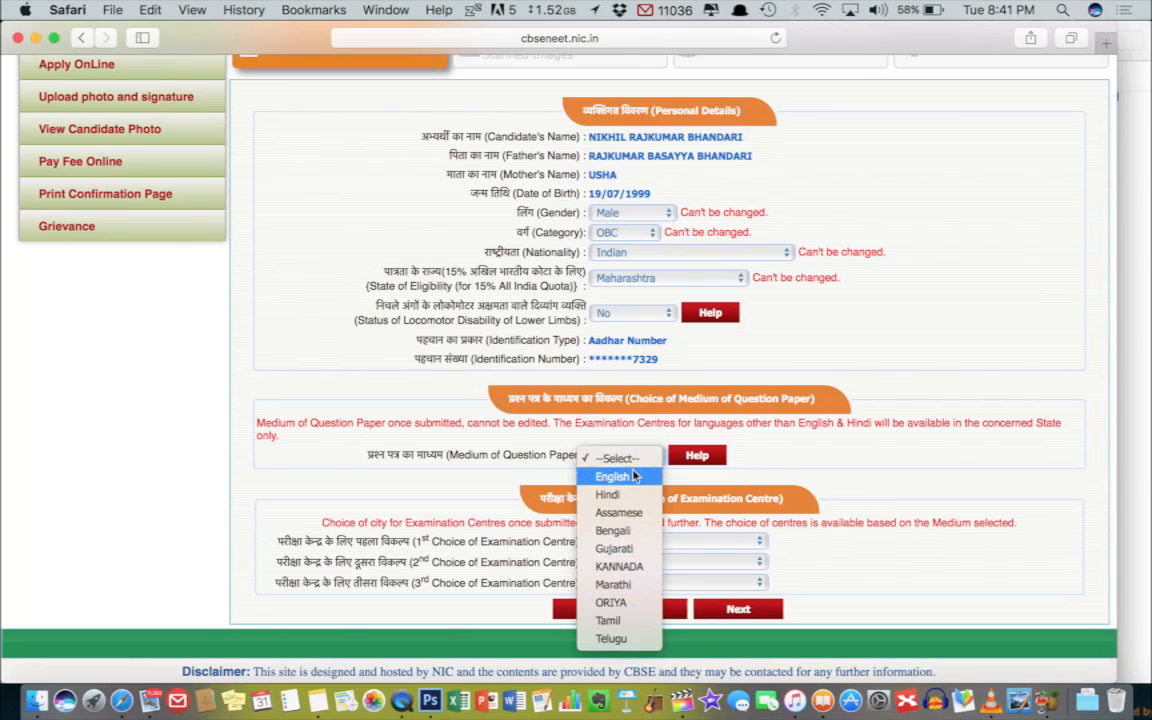
{"action": "left_click", "coordinate": [633, 476]}
Set the exam centre choices to PUNE, THANE and MUMBAI.
{"action": "scroll", "coordinate": [635, 480], "scroll_direction": "down", "scroll_amount": 3}
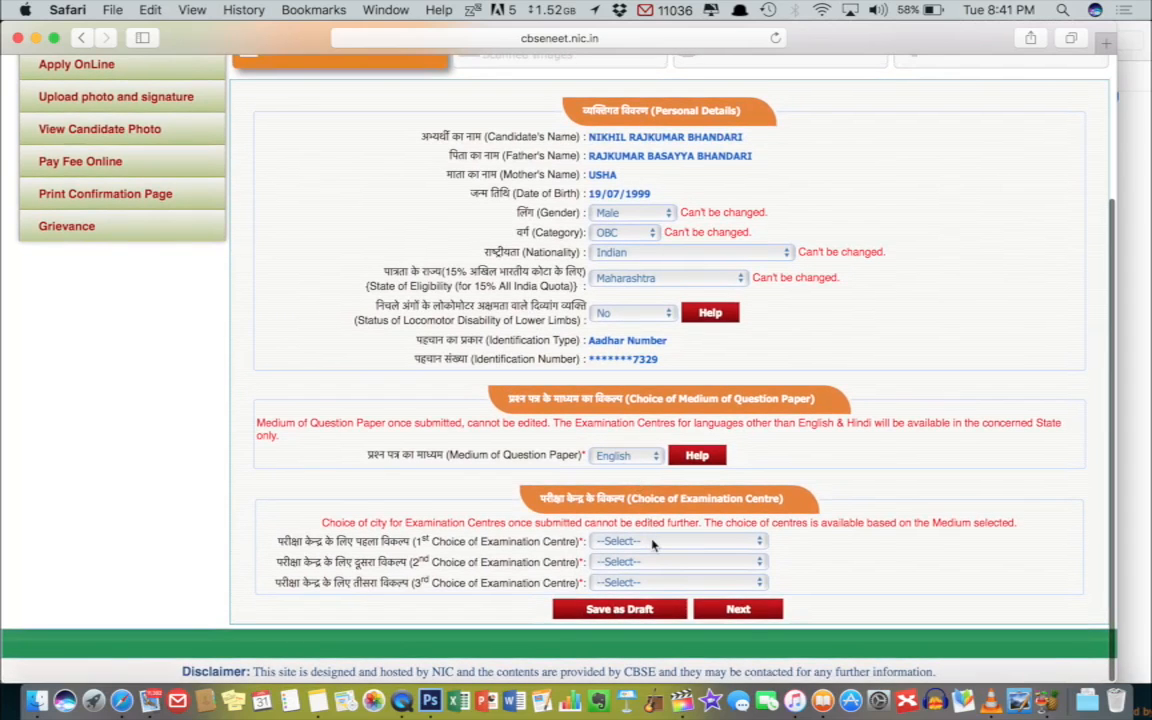
{"action": "left_click", "coordinate": [652, 545]}
{"action": "key", "text": "p"}
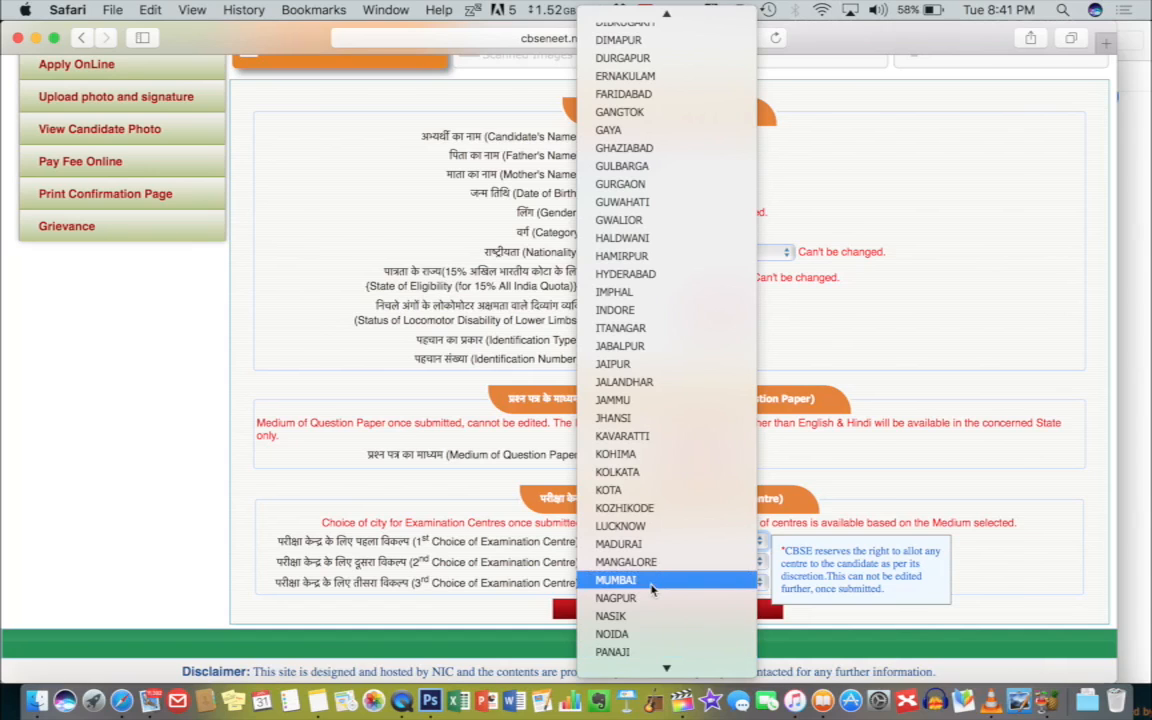
{"action": "scroll", "coordinate": [651, 590], "scroll_direction": "down", "scroll_amount": 3}
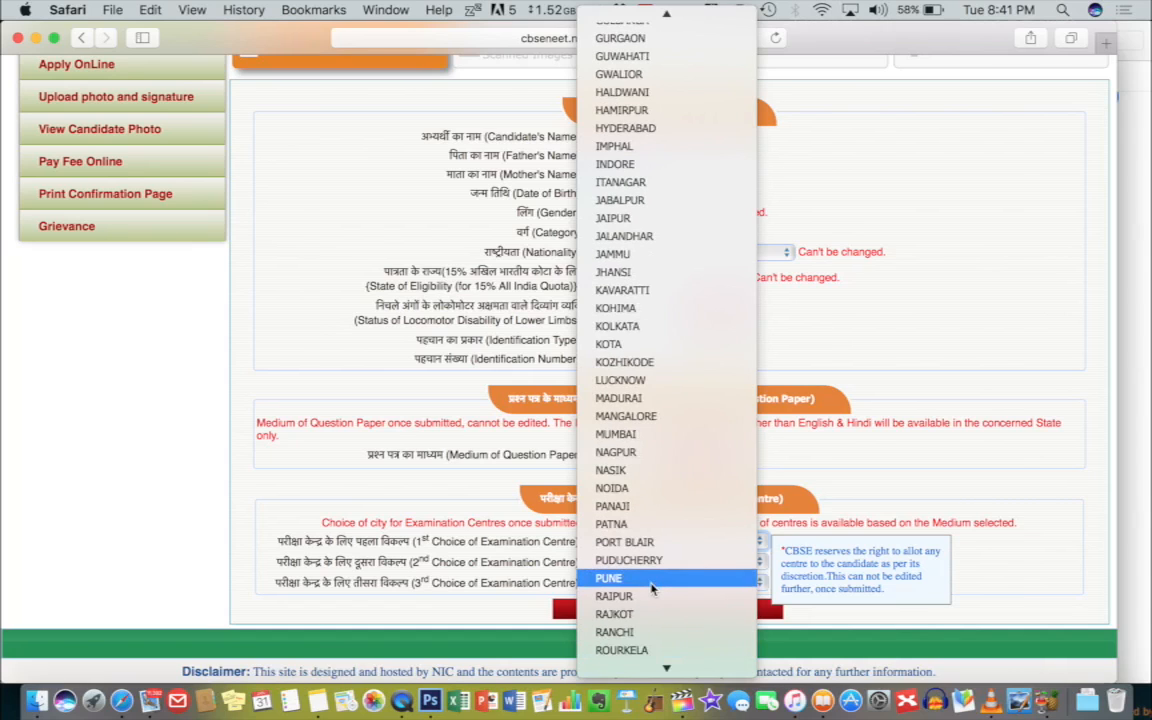
{"action": "left_click", "coordinate": [648, 580]}
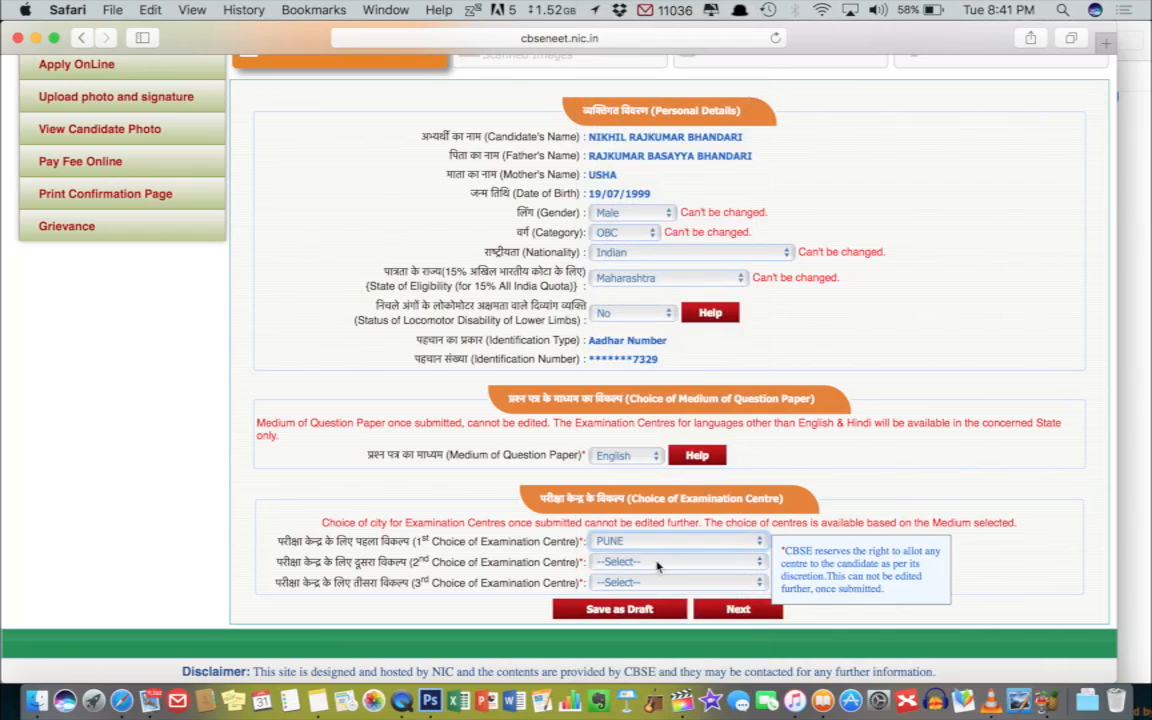
{"action": "left_click", "coordinate": [657, 563]}
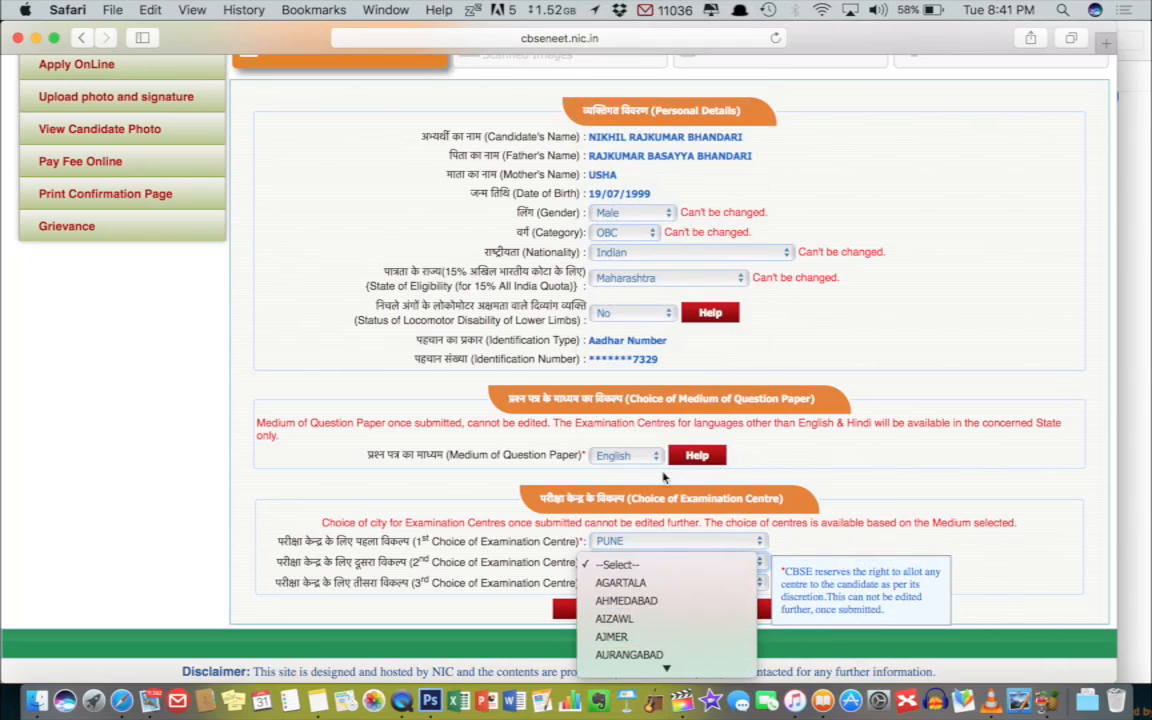
{"action": "scroll", "coordinate": [665, 641], "scroll_direction": "down", "scroll_amount": 3}
{"action": "mouse_move", "coordinate": [665, 674]}
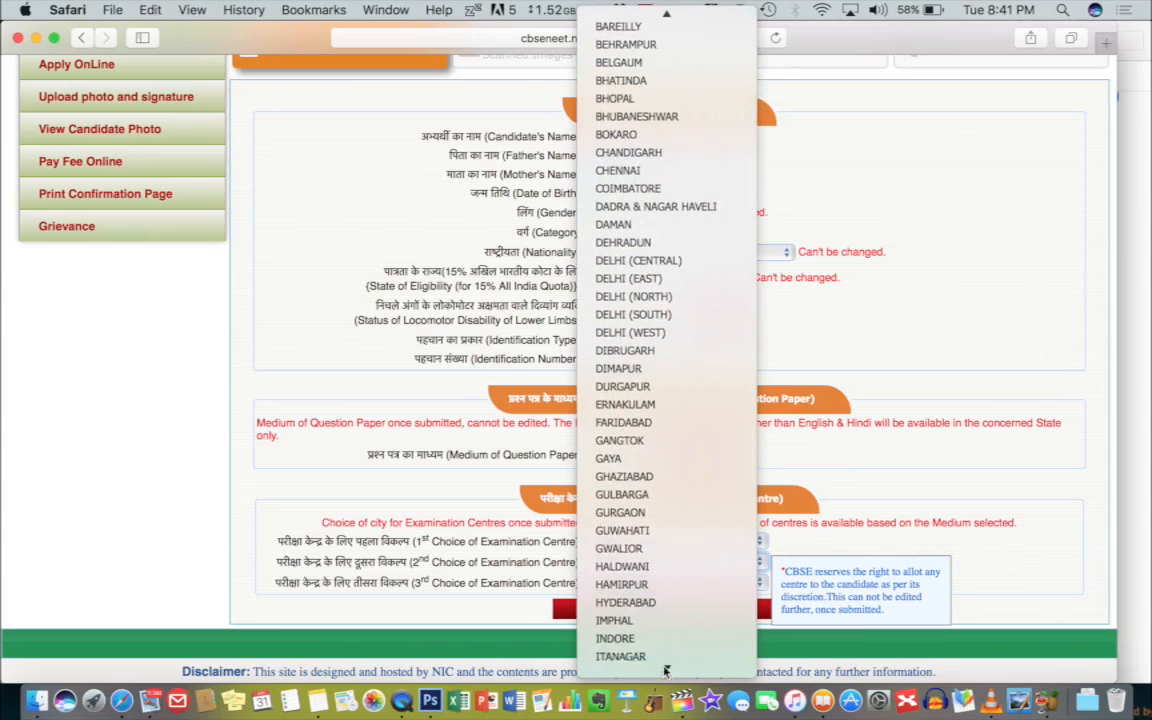
{"action": "scroll", "coordinate": [665, 562], "scroll_direction": "down", "scroll_amount": 10}
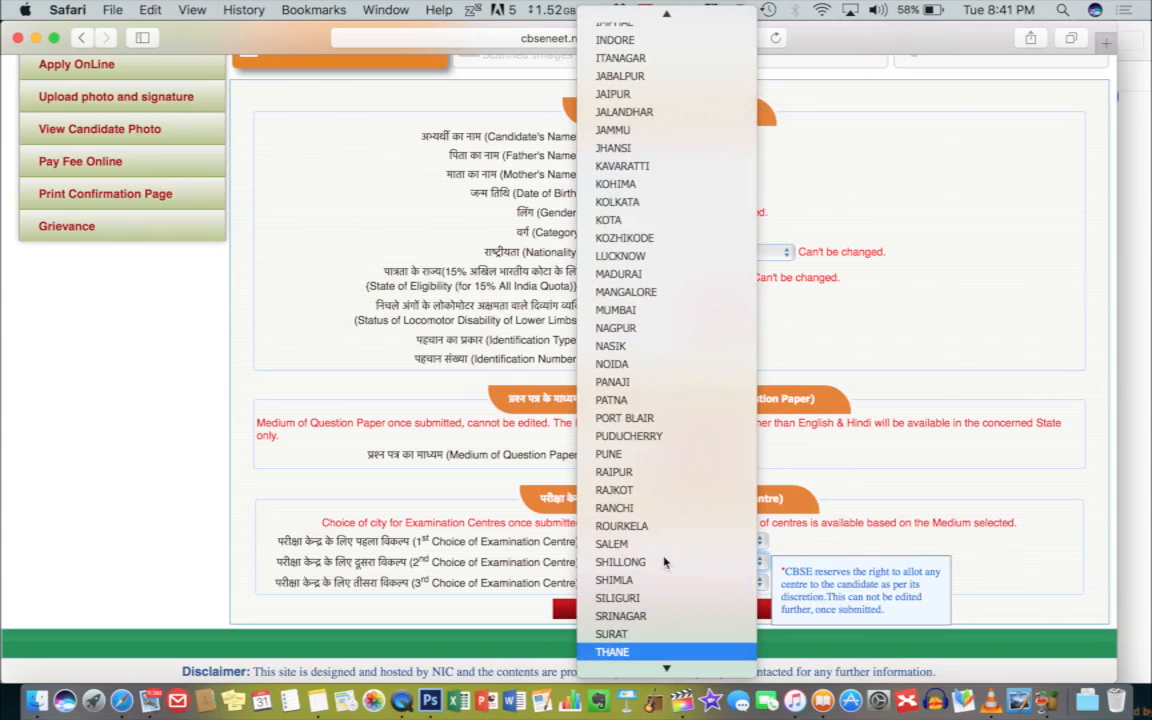
{"action": "left_click", "coordinate": [648, 652]}
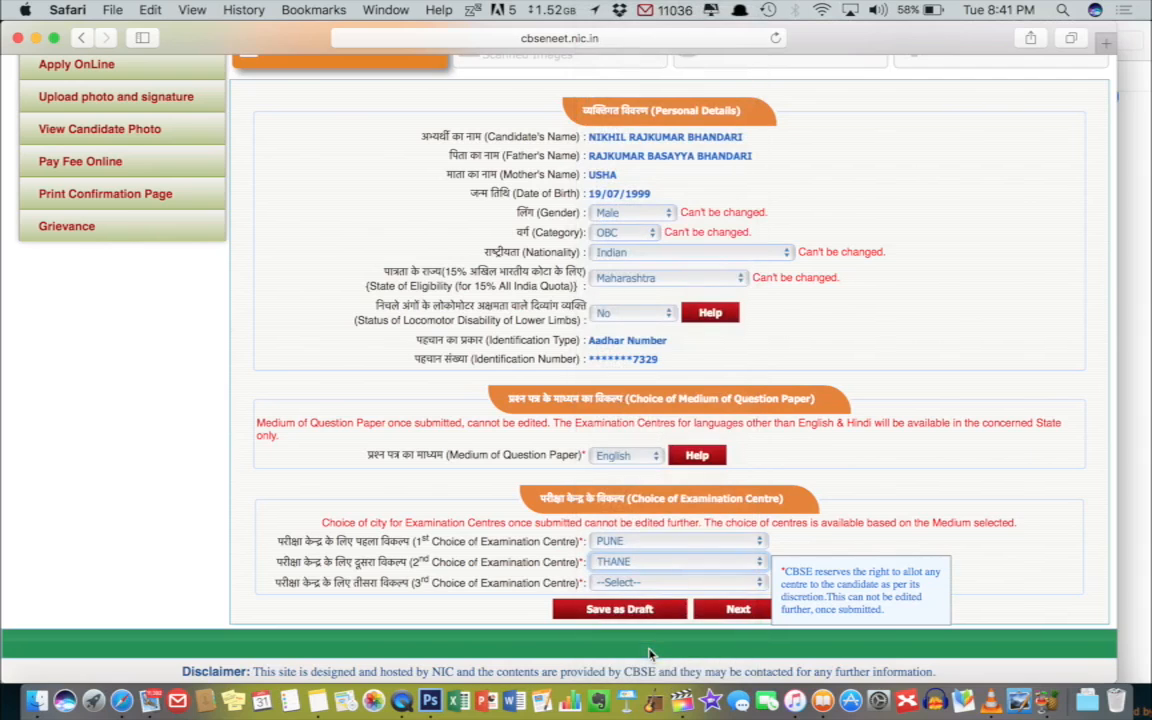
{"action": "left_click", "coordinate": [655, 582]}
{"action": "key", "text": "n"}
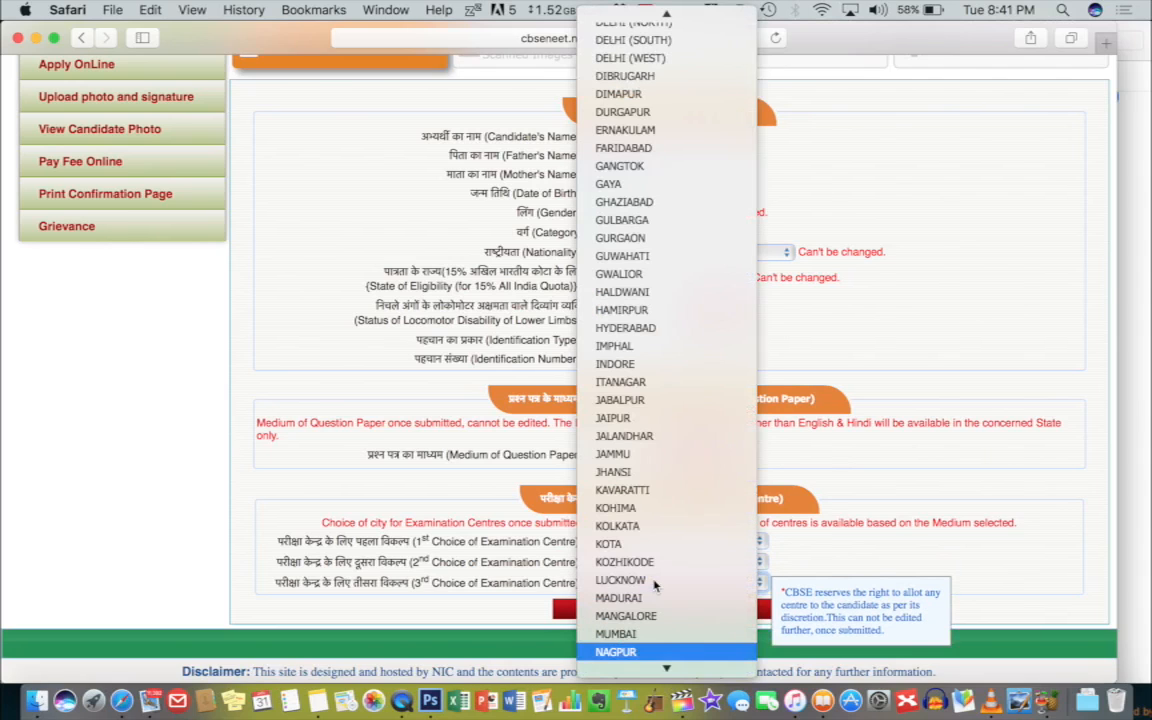
{"action": "key", "text": "r"}
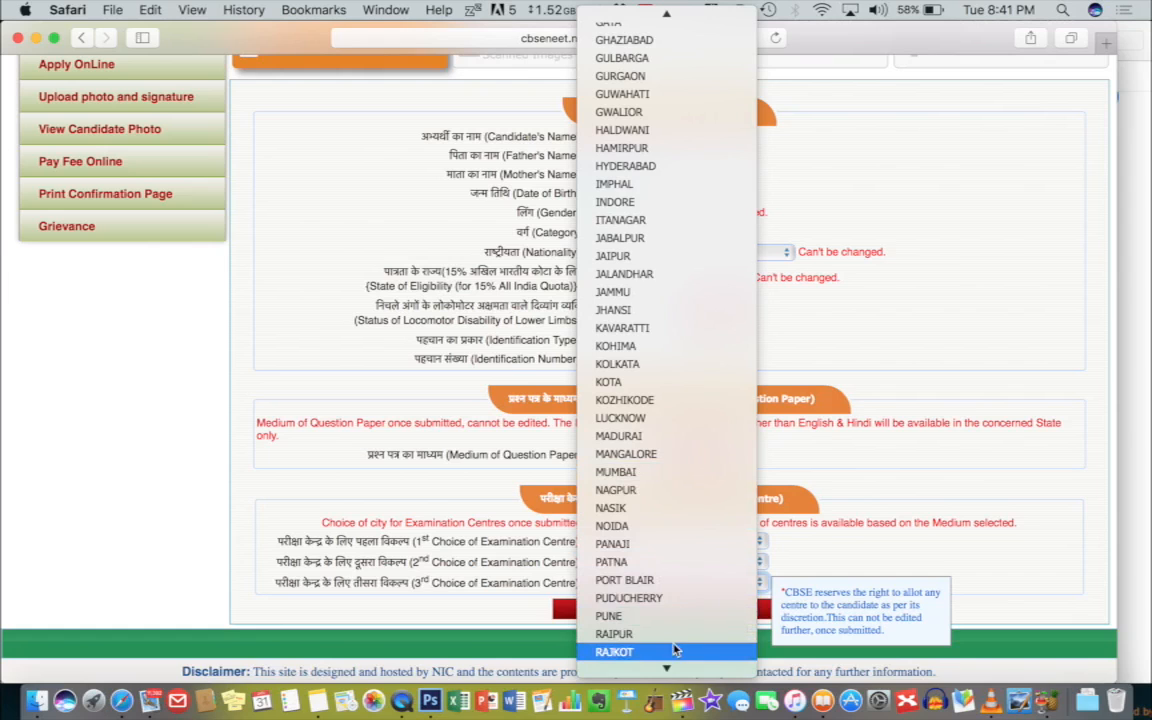
{"action": "mouse_move", "coordinate": [672, 668]}
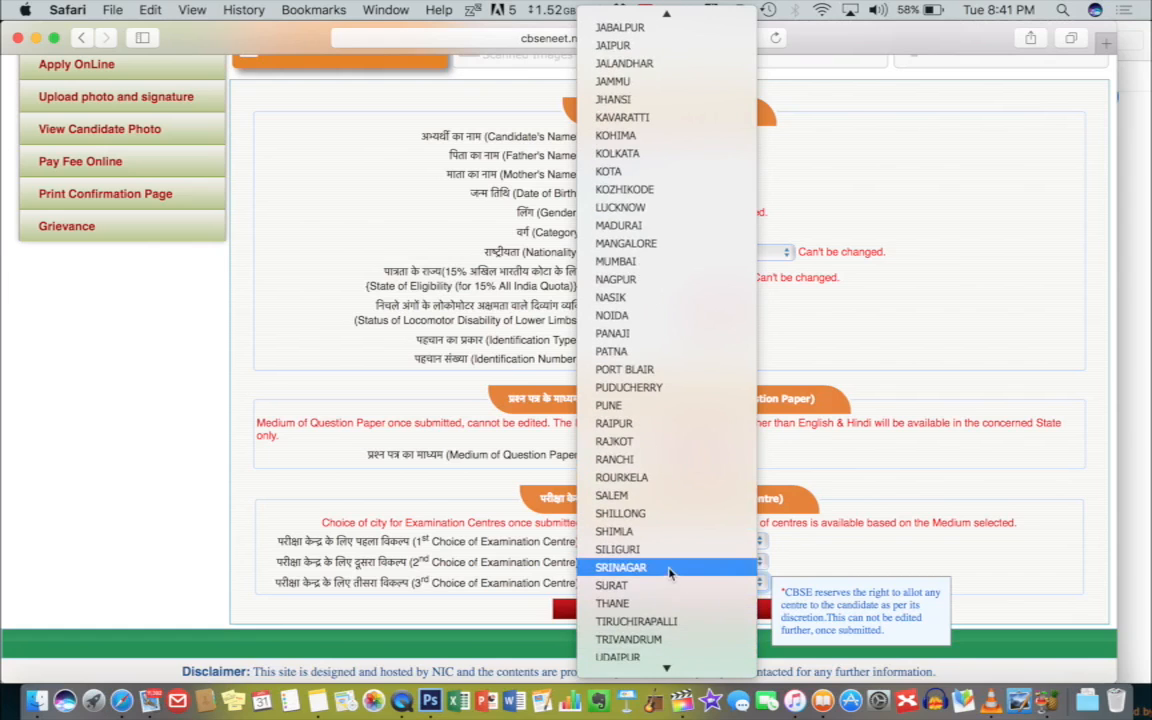
{"action": "left_click", "coordinate": [620, 261]}
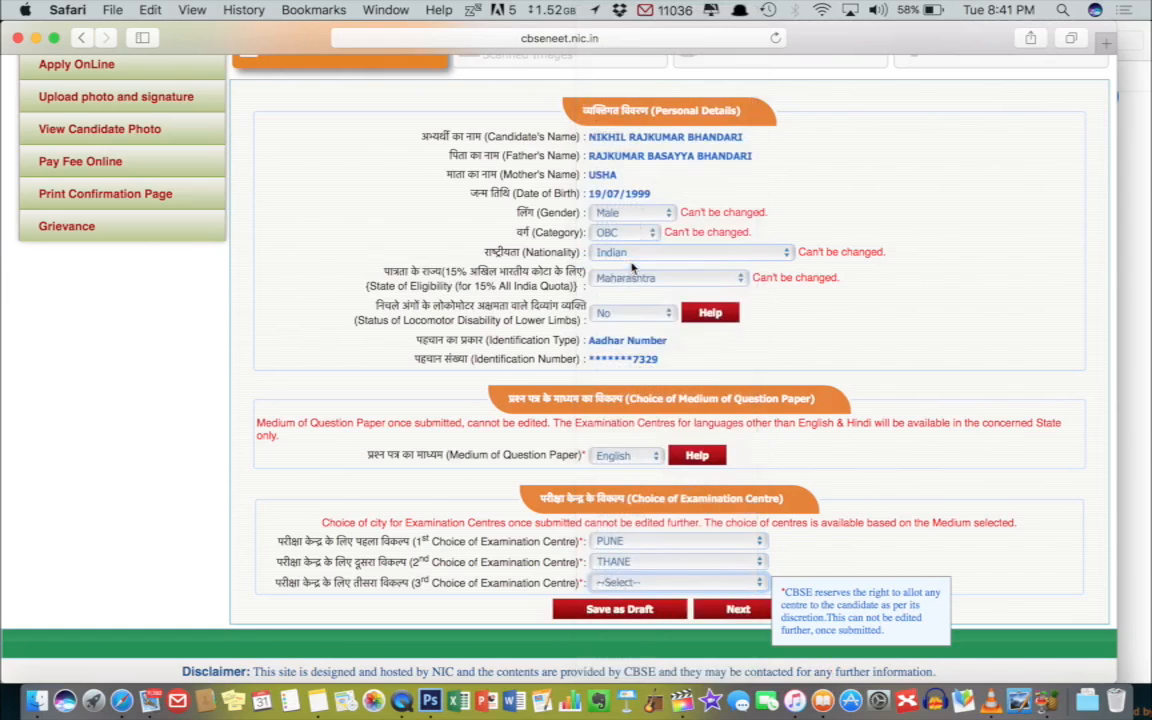
Enter Class 10 details: Maharashtra board, 'B.T.Memorial Eng Med School', its address, passed 2015, 88.2%.
{"action": "left_click", "coordinate": [739, 610]}
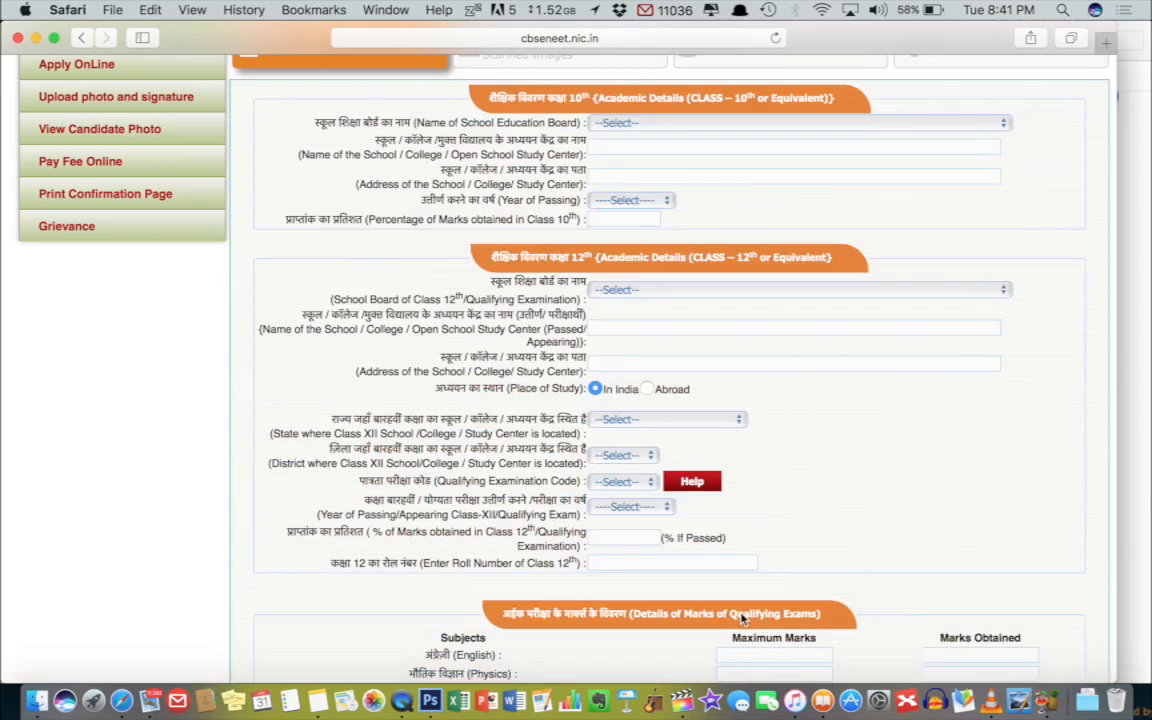
{"action": "left_click", "coordinate": [859, 121]}
{"action": "left_click", "coordinate": [845, 558]}
{"action": "left_click", "coordinate": [910, 147]}
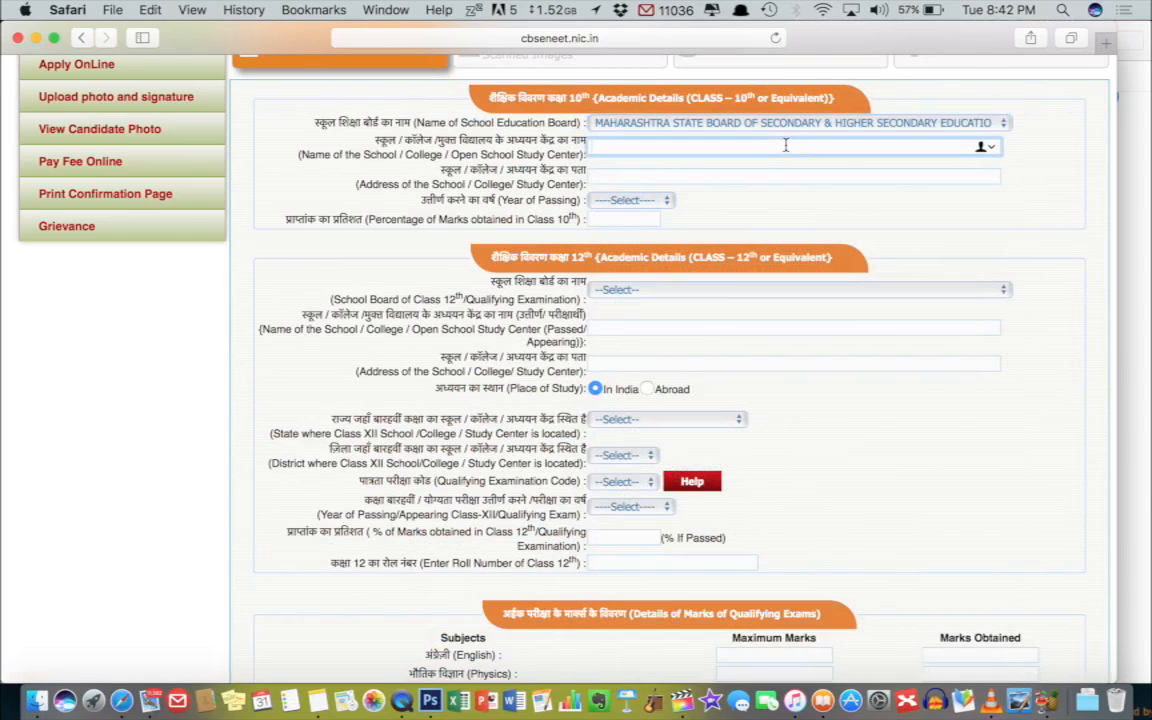
{"action": "type", "text": "B.T.Memorial Eng Med School"}
{"action": "left_click", "coordinate": [748, 177]}
{"action": "type", "text": "opposite Anil Sirs Career Academy, Near "}
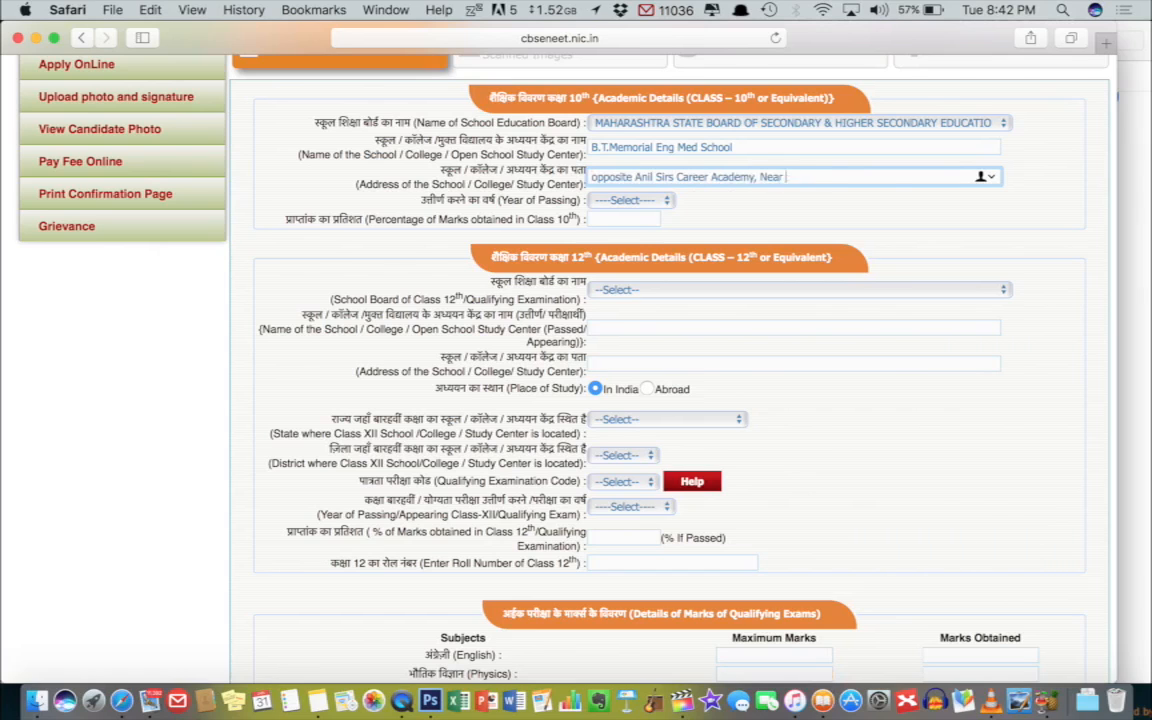
{"action": "type", "text": "pimpri-Kalewadi Bridge, Kalewadi,Pimpri, Pu"}
{"action": "left_click", "coordinate": [630, 200]}
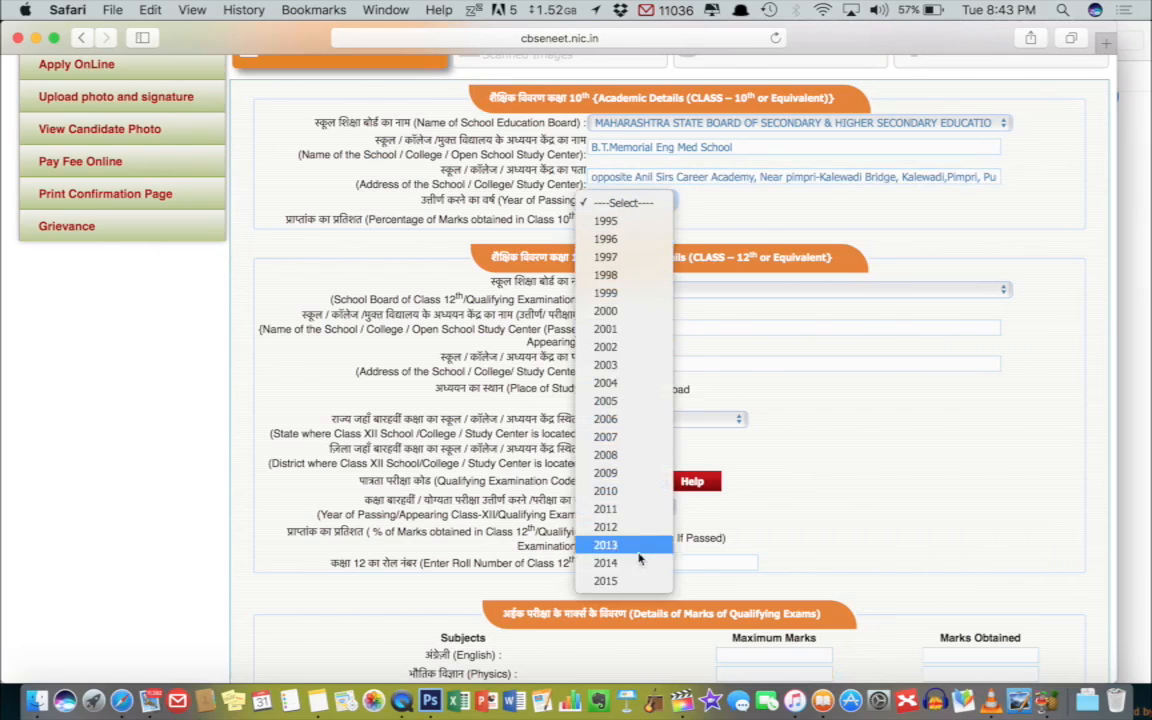
{"action": "left_click", "coordinate": [617, 581]}
{"action": "left_click", "coordinate": [625, 219]}
{"action": "type", "text": "88.2"}
Enter Class 12 details: Maharashtra board, school 'Padamshree Dr D Y Patil ACS' and its address.
{"action": "left_click", "coordinate": [800, 289]}
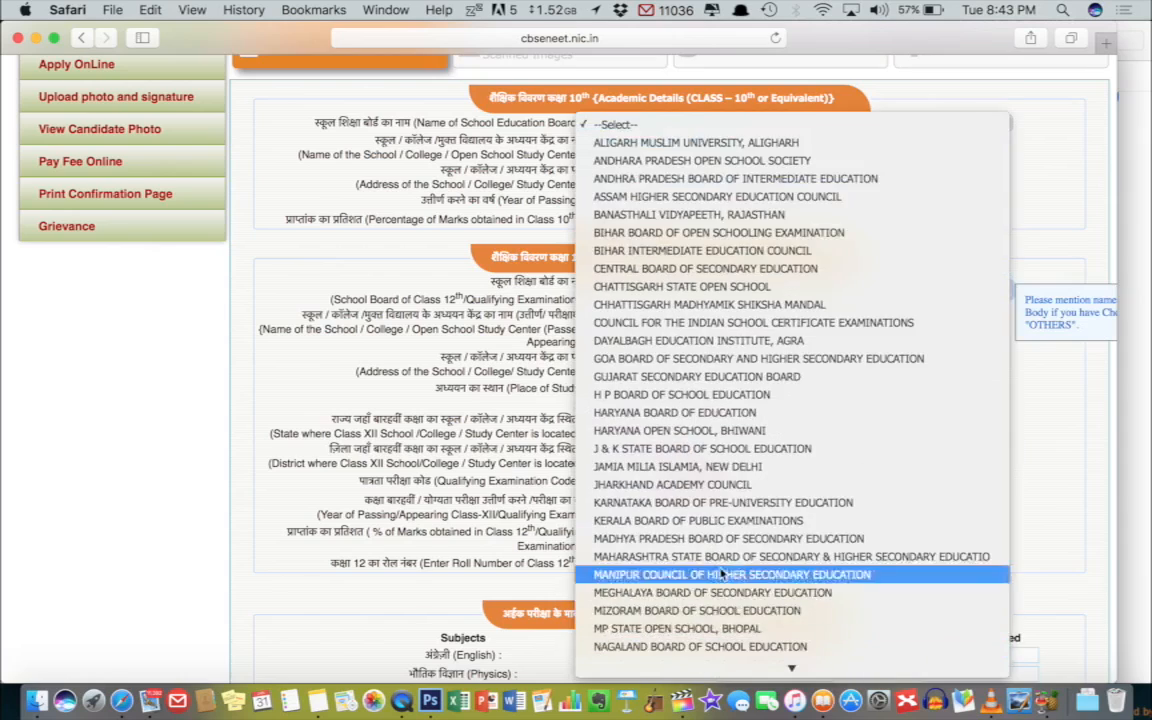
{"action": "left_click", "coordinate": [760, 553]}
{"action": "scroll", "coordinate": [648, 300], "scroll_direction": "down", "scroll_amount": 2}
{"action": "left_click", "coordinate": [648, 251]}
{"action": "type", "text": "Padamshree Dr D Y Patil A"}
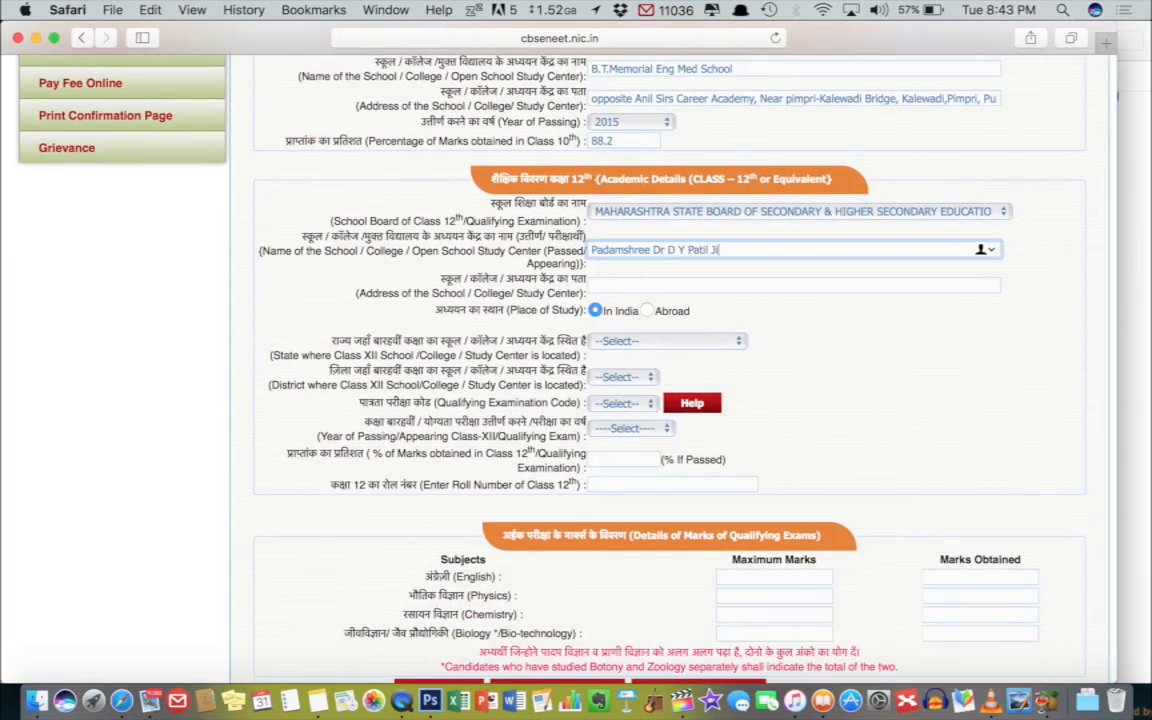
{"action": "type", "text": "CS"}
{"action": "left_click", "coordinate": [700, 286]}
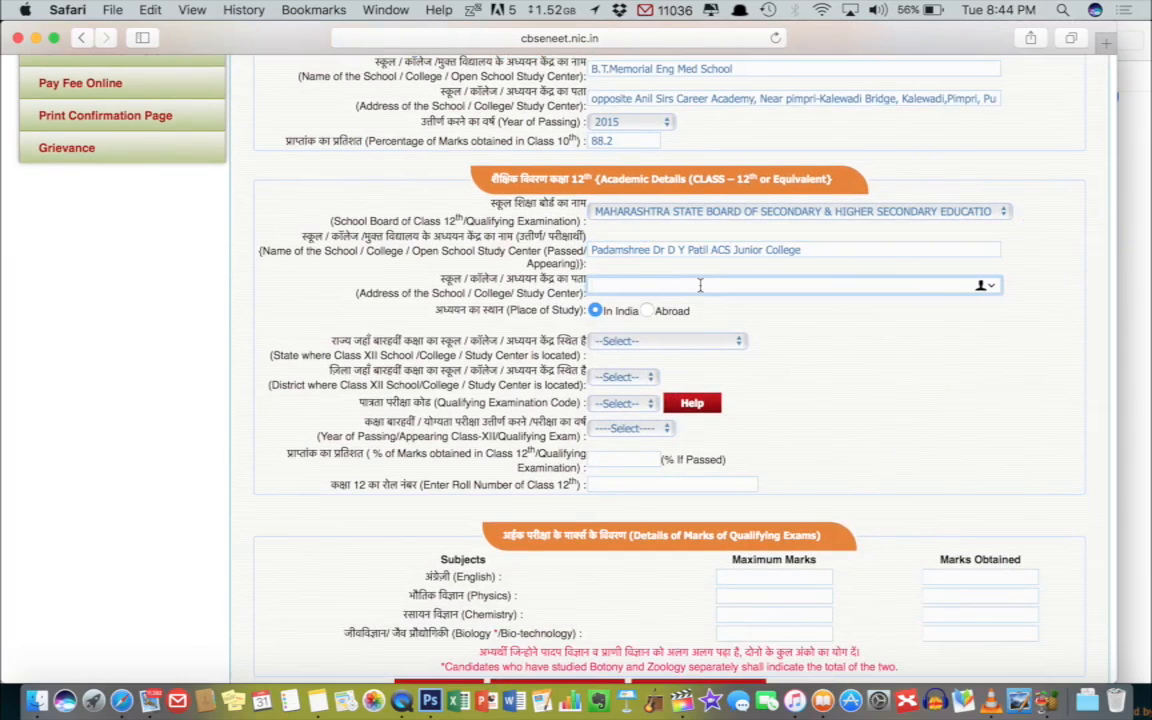
{"action": "type", "text": "Sant tukaram Nagar, pimpri, Pune 411018"}
{"action": "left_click", "coordinate": [847, 100]}
{"action": "scroll", "coordinate": [847, 100], "scroll_direction": "up", "scroll_amount": 1}
{"action": "scroll", "coordinate": [847, 100], "scroll_direction": "right", "scroll_amount": 1}
Set the Class 12 school's state to Maharashtra and district to Pune, then open the qualifying code Help.
{"action": "double_click", "coordinate": [857, 45]}
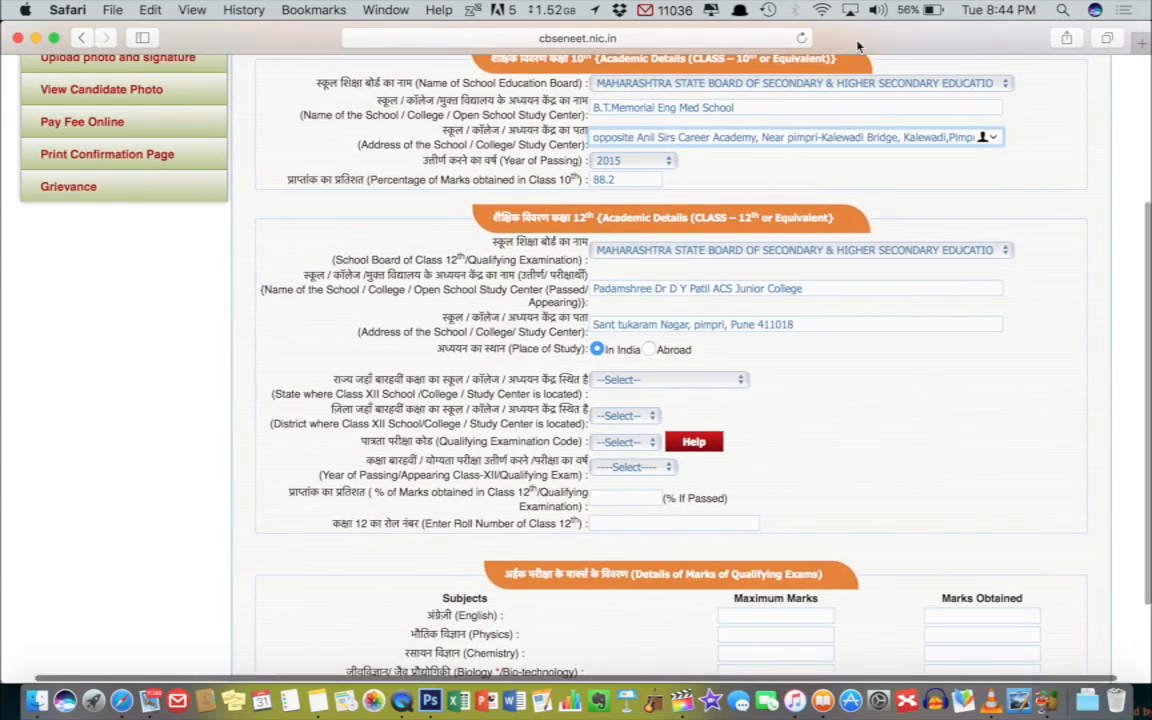
{"action": "left_click", "coordinate": [692, 380]}
{"action": "left_click", "coordinate": [650, 655]}
{"action": "left_click", "coordinate": [625, 415]}
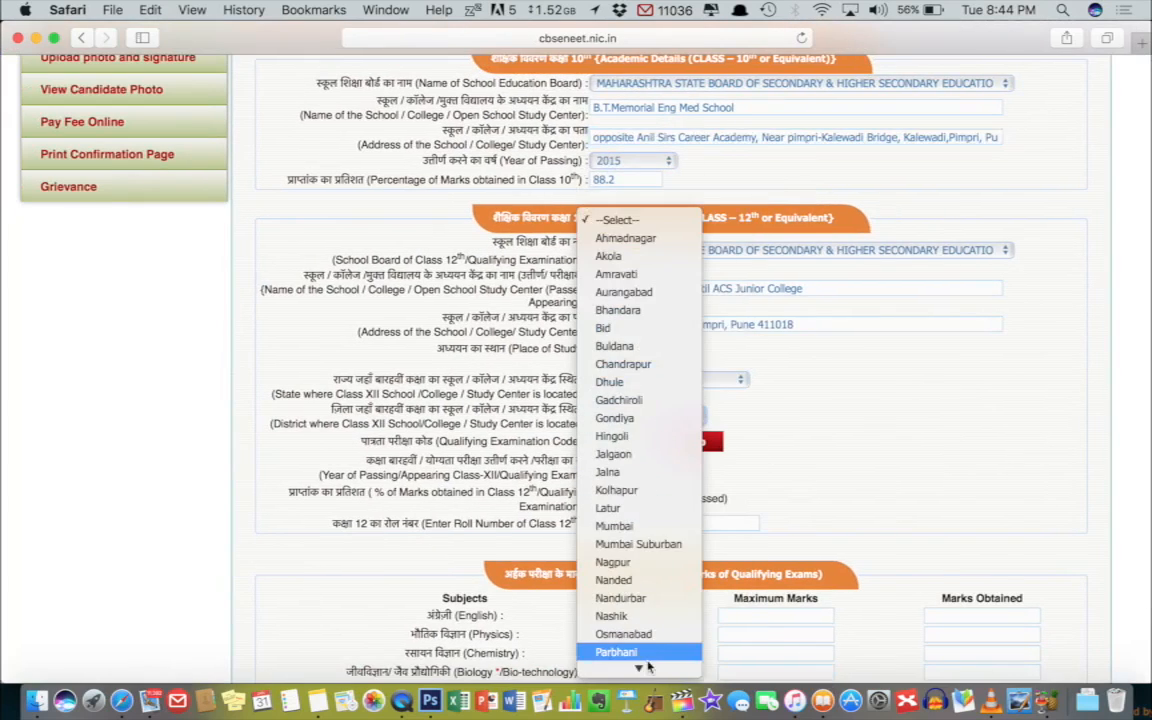
{"action": "left_click", "coordinate": [620, 655]}
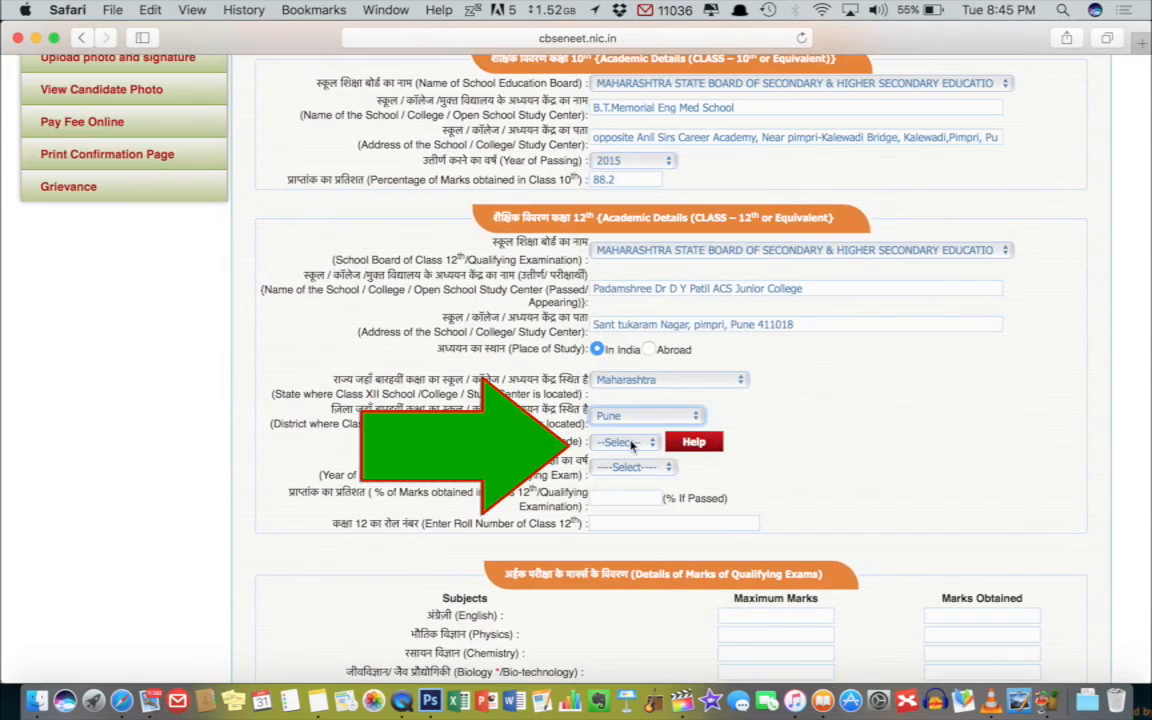
{"action": "left_click", "coordinate": [628, 443]}
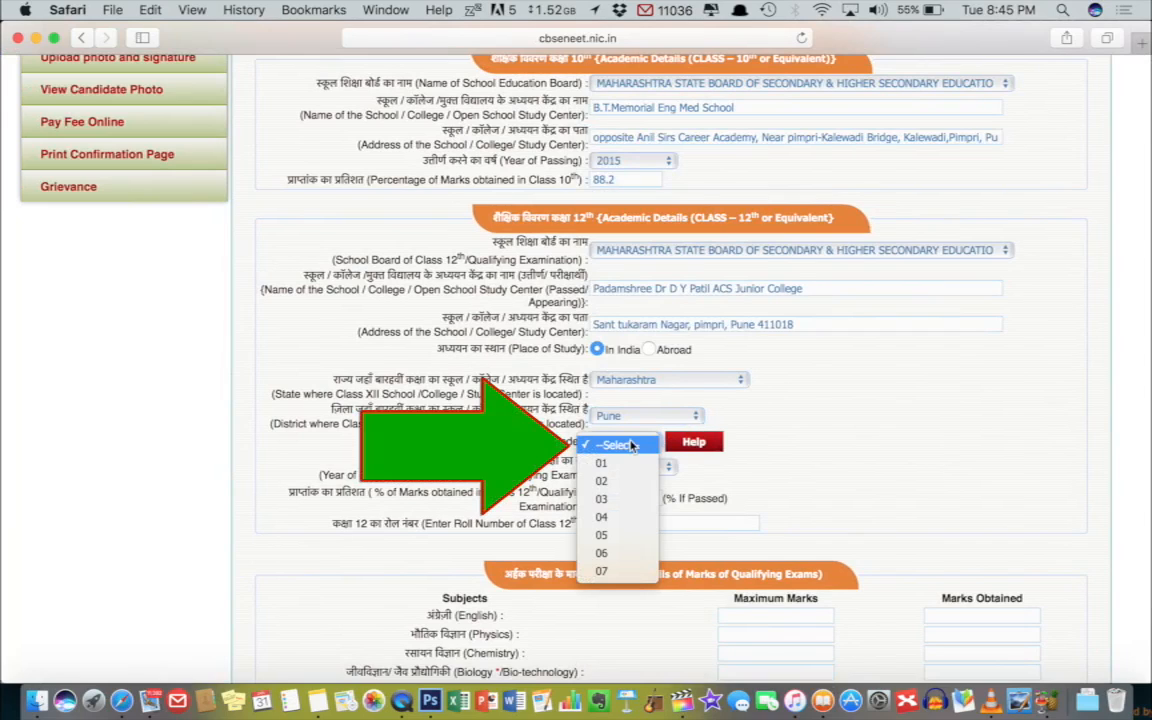
{"action": "left_click", "coordinate": [631, 446]}
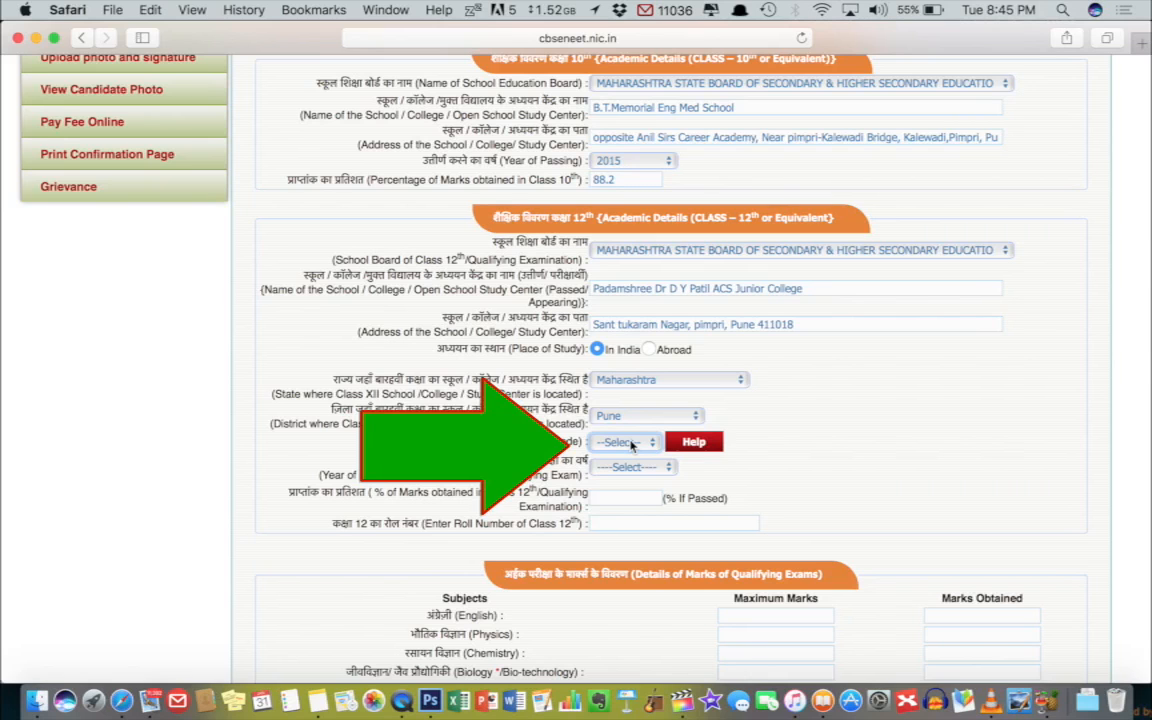
{"action": "left_click", "coordinate": [697, 445]}
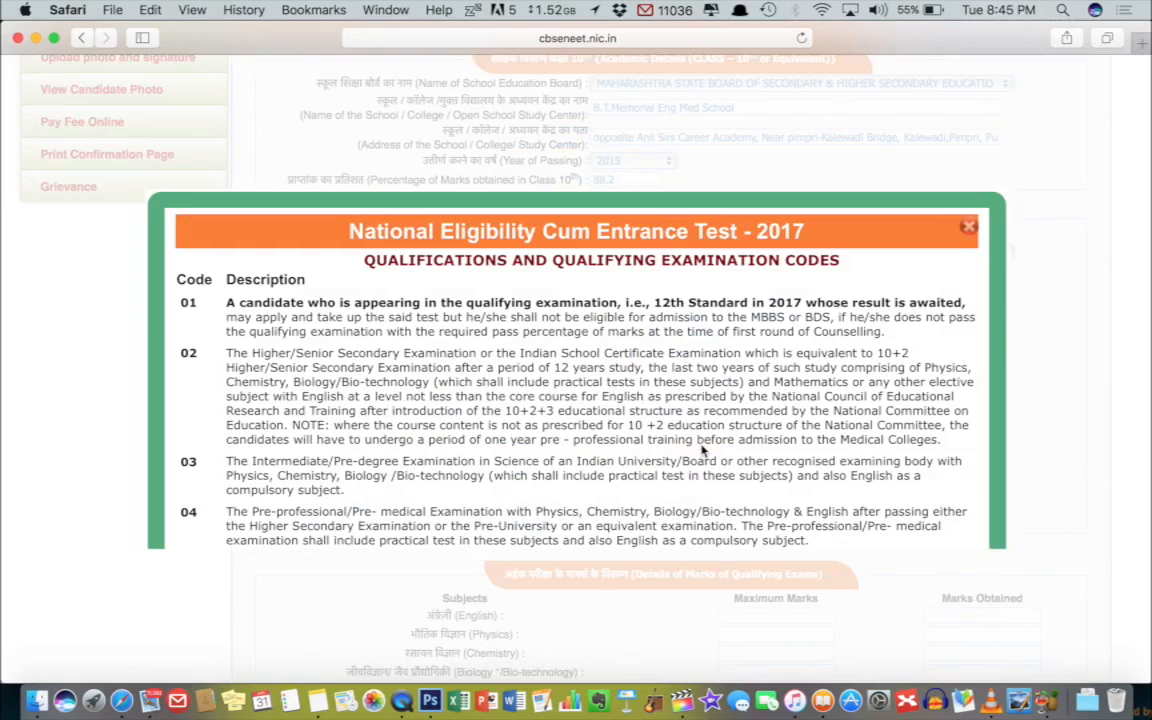
Scroll through the qualifying examination codes explanation covering codes 01 to 04.
{"action": "scroll", "coordinate": [703, 451], "scroll_direction": "down", "scroll_amount": 3}
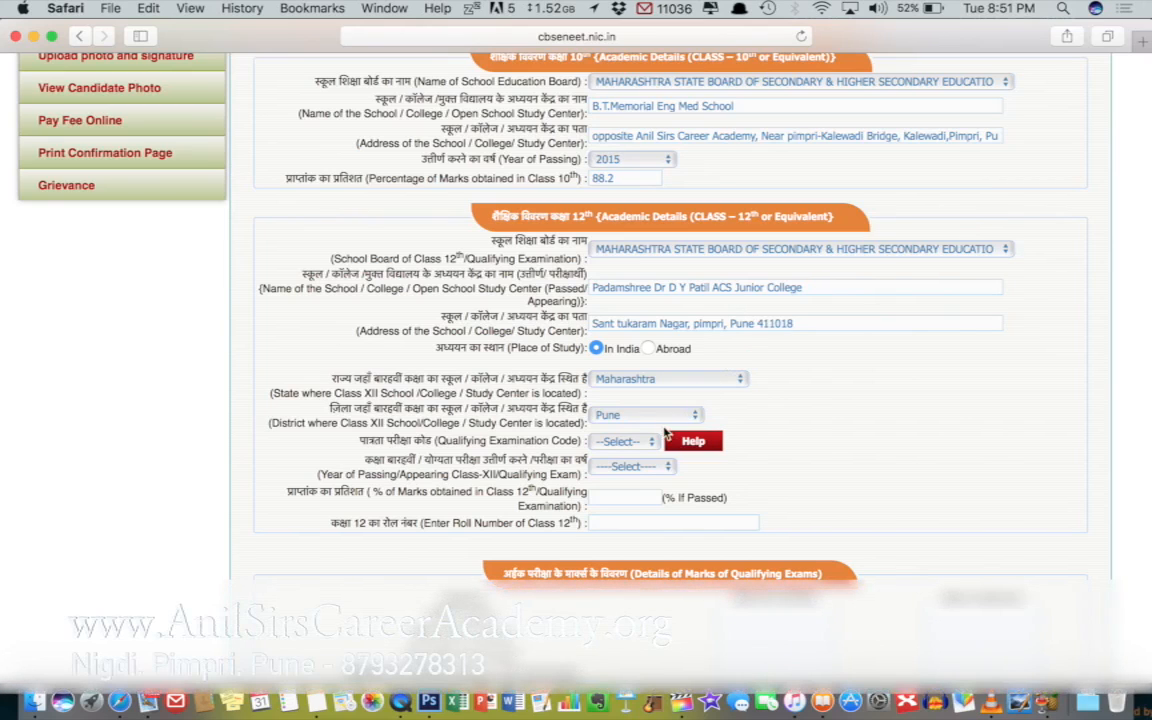
Select qualifying examination code 01 and leave the Class 12 roll number blank.
{"action": "left_click", "coordinate": [652, 441]}
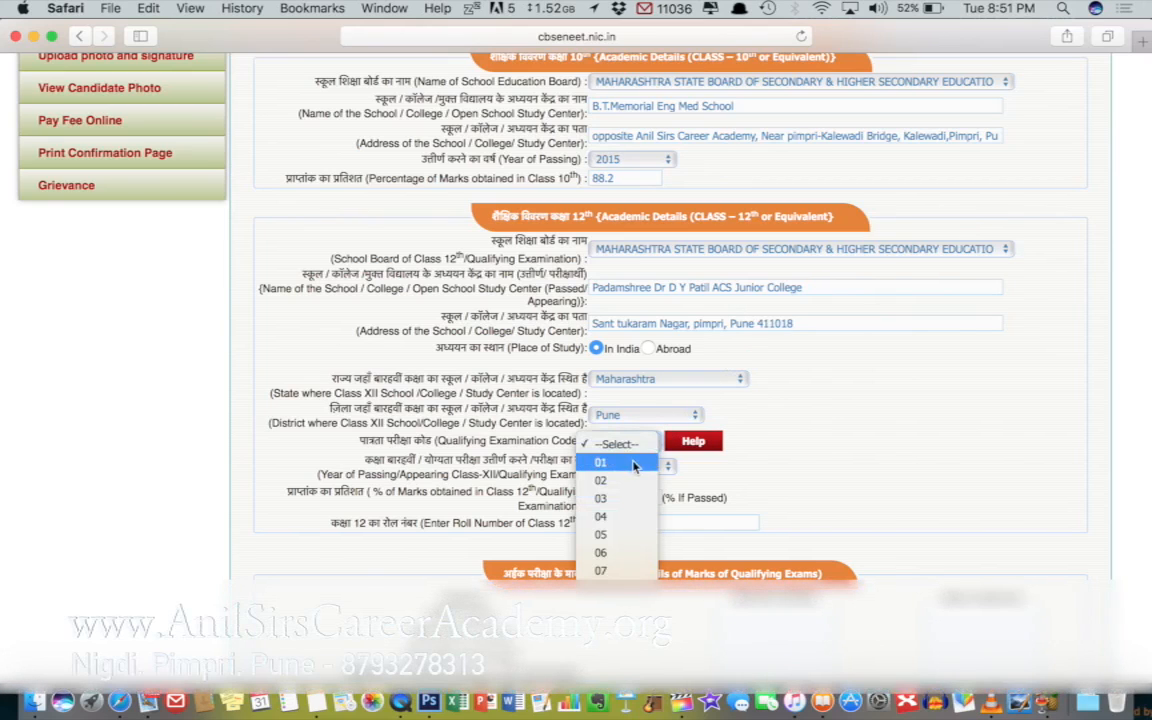
{"action": "left_click", "coordinate": [634, 463]}
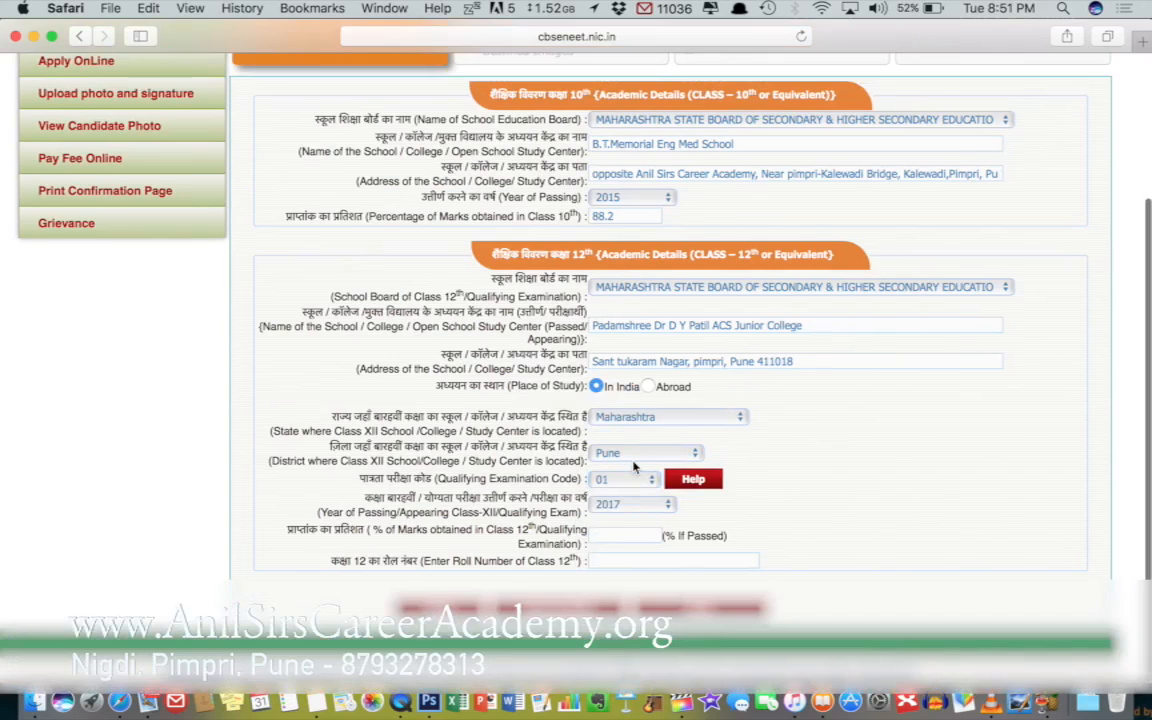
{"action": "scroll", "coordinate": [634, 467], "scroll_direction": "down", "scroll_amount": 1}
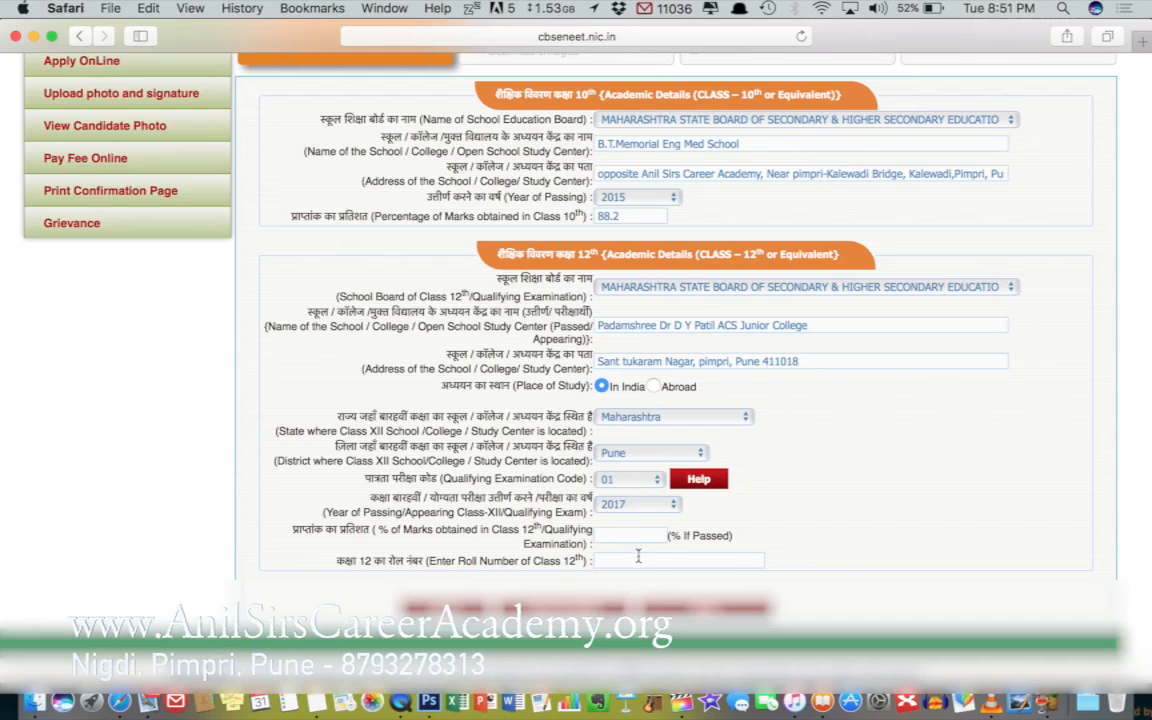
{"action": "left_click", "coordinate": [639, 560]}
{"action": "left_click", "coordinate": [739, 524]}
Enter the house number, locality and landmark in the Residential Address fields.
{"action": "left_click", "coordinate": [706, 607]}
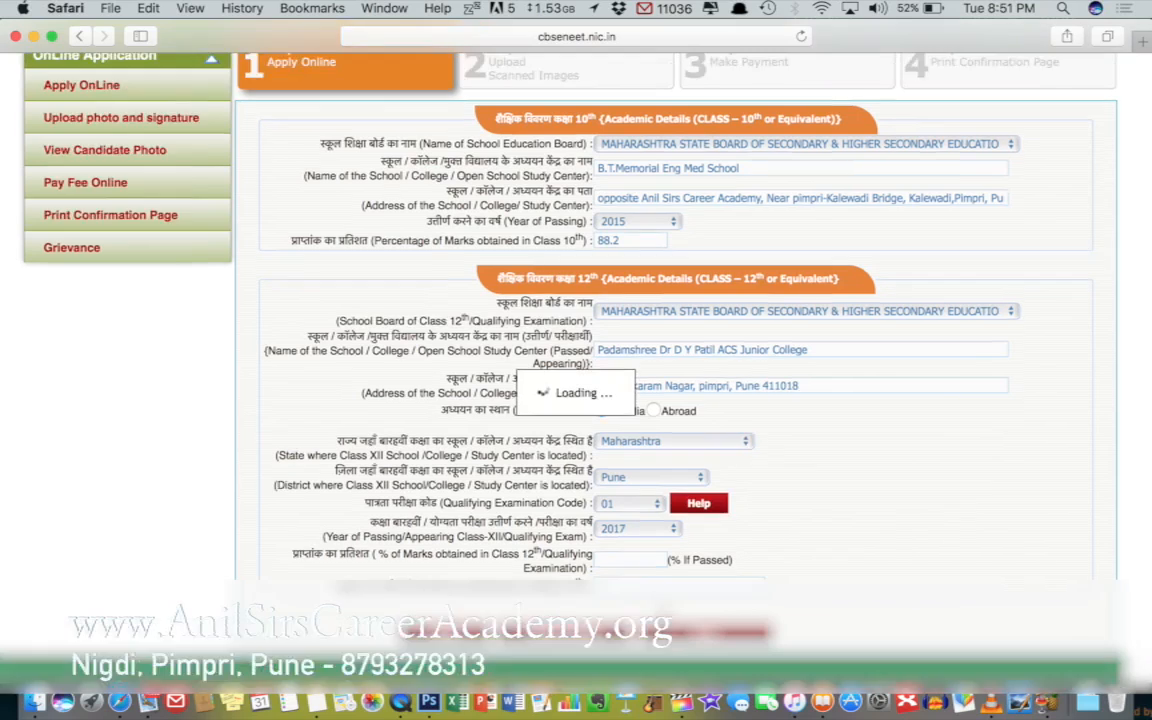
{"action": "left_click", "coordinate": [706, 156]}
{"action": "key", "text": "Tab"}
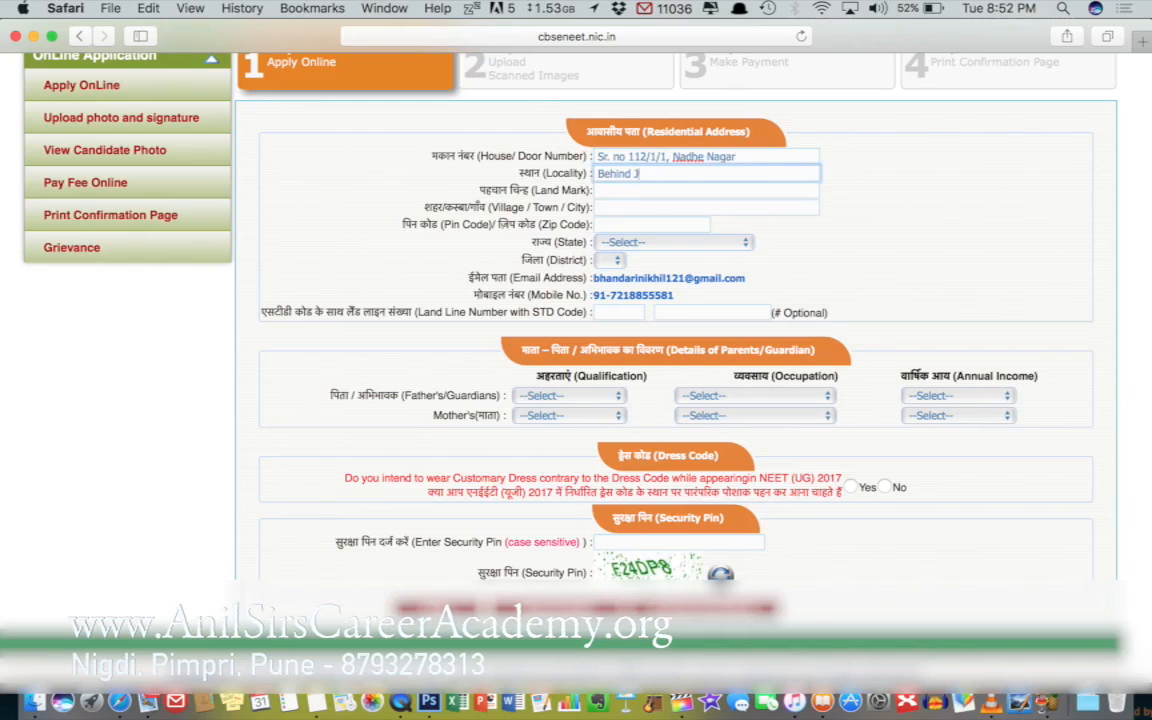
{"action": "left_click", "coordinate": [628, 189]}
Fill in the residential city and pin code, and set the state and district.
{"action": "key", "text": "Tab"}
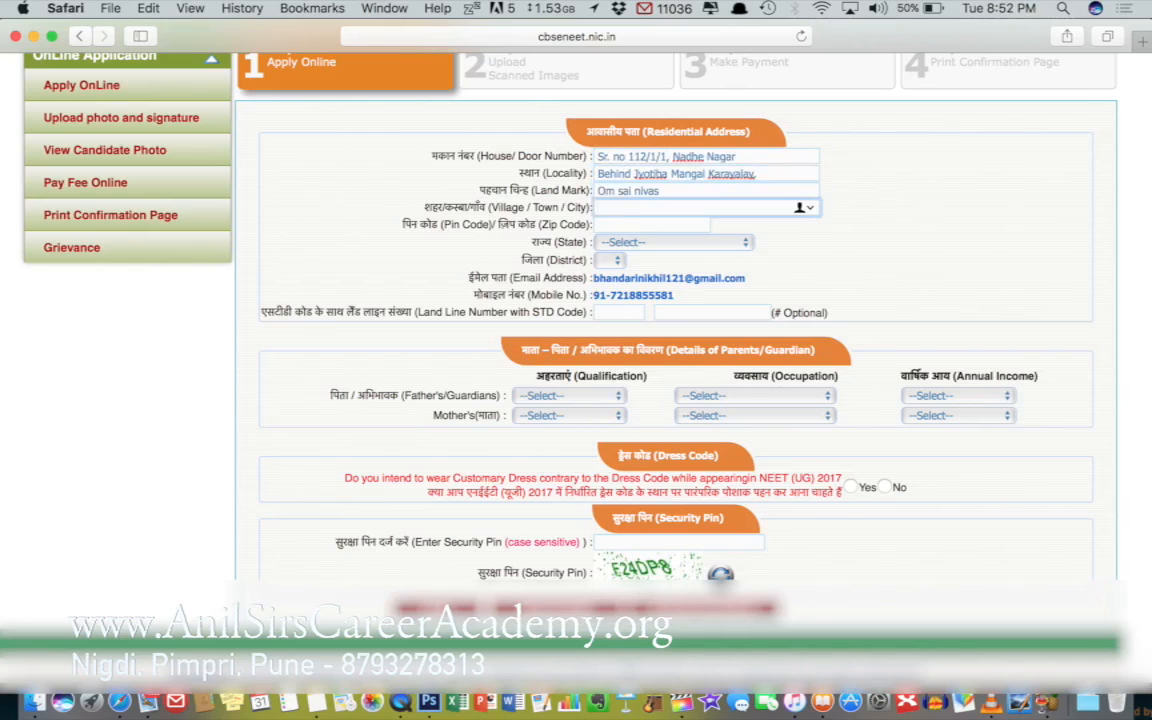
{"action": "type", "text": "Kalewadi"}
{"action": "key", "text": "Tab"}
{"action": "type", "text": "411017"}
{"action": "left_click", "coordinate": [640, 242]}
{"action": "left_click", "coordinate": [635, 625]}
{"action": "left_click", "coordinate": [585, 396]}
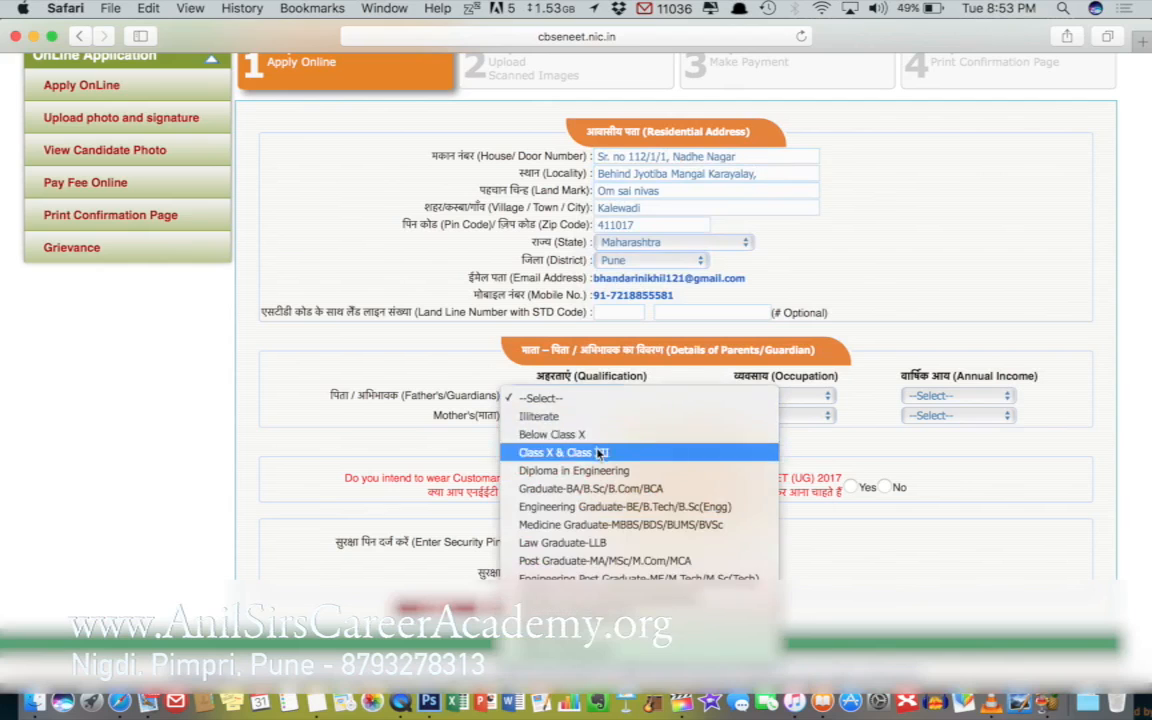
{"action": "left_click", "coordinate": [599, 453]}
{"action": "left_click", "coordinate": [750, 396]}
{"action": "left_click", "coordinate": [720, 489]}
{"action": "left_click", "coordinate": [955, 396]}
{"action": "left_click", "coordinate": [950, 489]}
Set mother's qualification Class X & Class XII, occupation Others, income Upto Rs. 25000.
{"action": "left_click", "coordinate": [597, 416]}
{"action": "left_click", "coordinate": [597, 453]}
{"action": "left_click", "coordinate": [597, 418]}
{"action": "left_click", "coordinate": [885, 487]}
Enter the security pin, answer No to the dress-code question, and submit for review.
{"action": "left_click", "coordinate": [678, 542]}
{"action": "type", "text": "Z418KW"}
{"action": "left_click", "coordinate": [957, 416]}
{"action": "left_click", "coordinate": [948, 435]}
{"action": "left_click", "coordinate": [676, 608]}
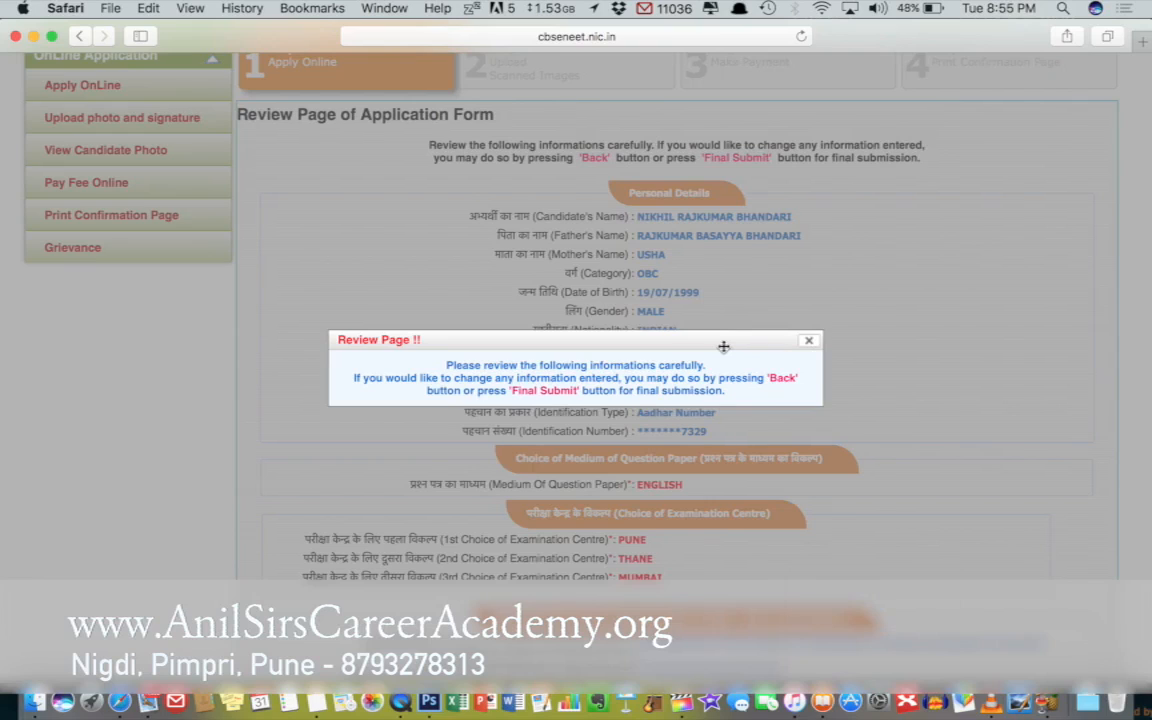
Dismiss the review notice, read through the whole application, and Final Submit it.
{"action": "left_click", "coordinate": [809, 340]}
{"action": "scroll", "coordinate": [809, 349], "scroll_direction": "down", "scroll_amount": 2}
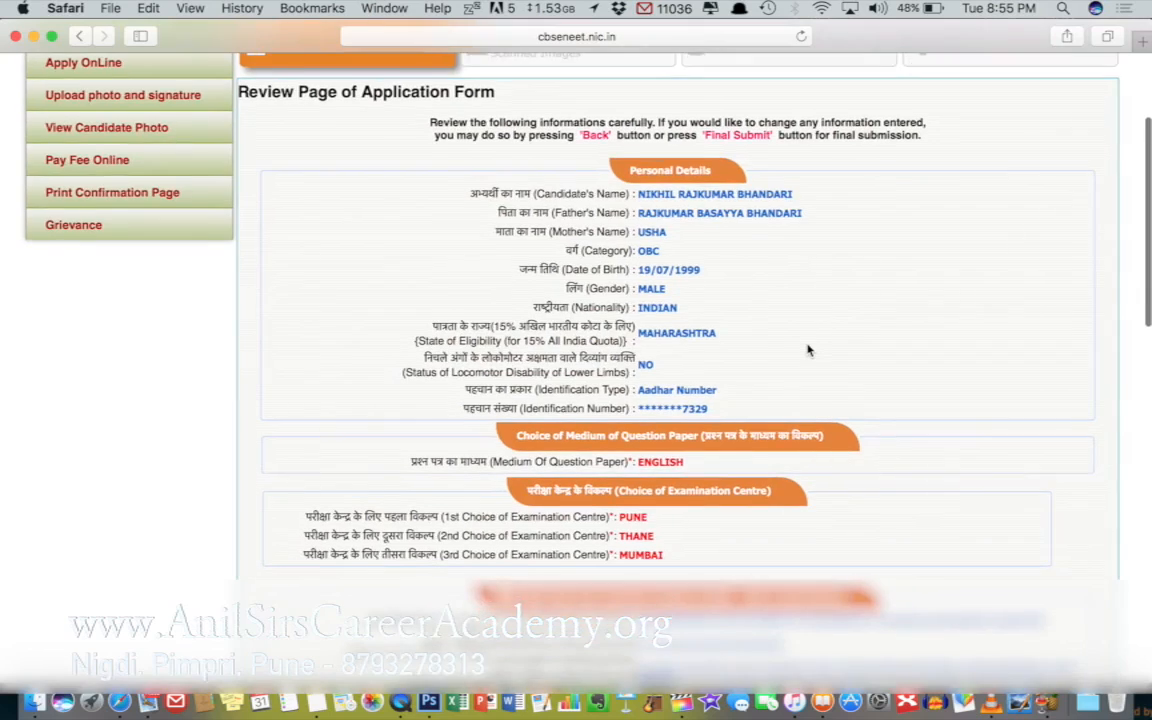
{"action": "scroll", "coordinate": [809, 349], "scroll_direction": "down", "scroll_amount": 5}
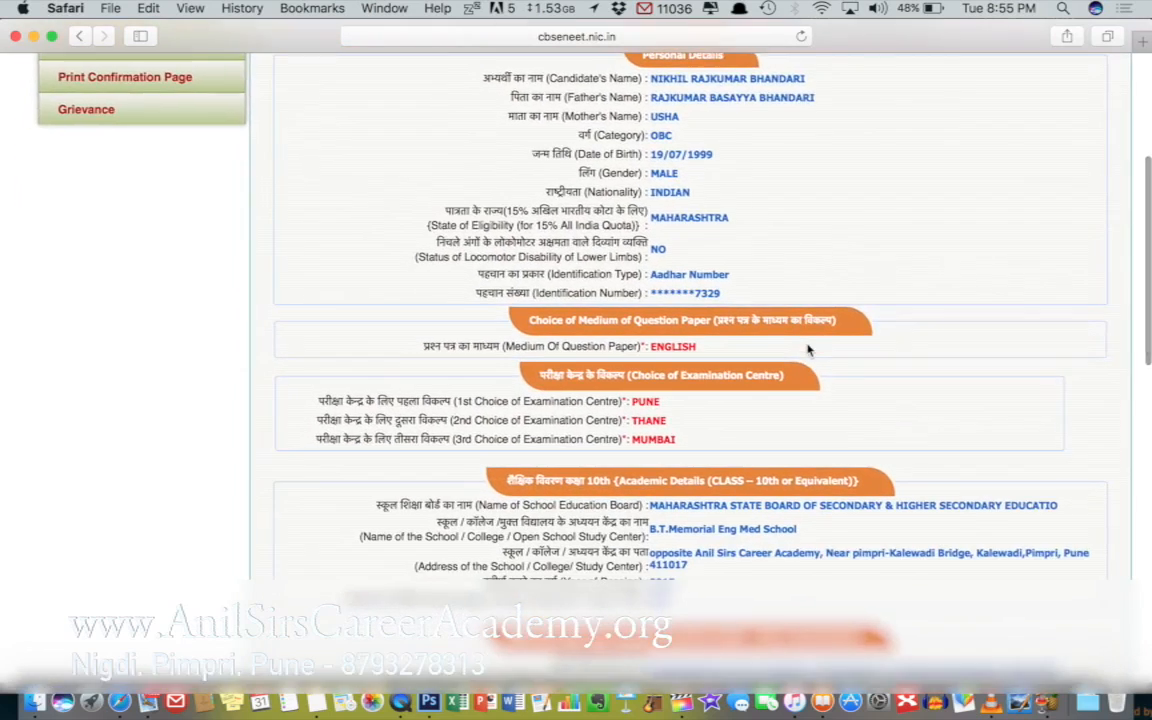
{"action": "scroll", "coordinate": [809, 349], "scroll_direction": "down", "scroll_amount": 5}
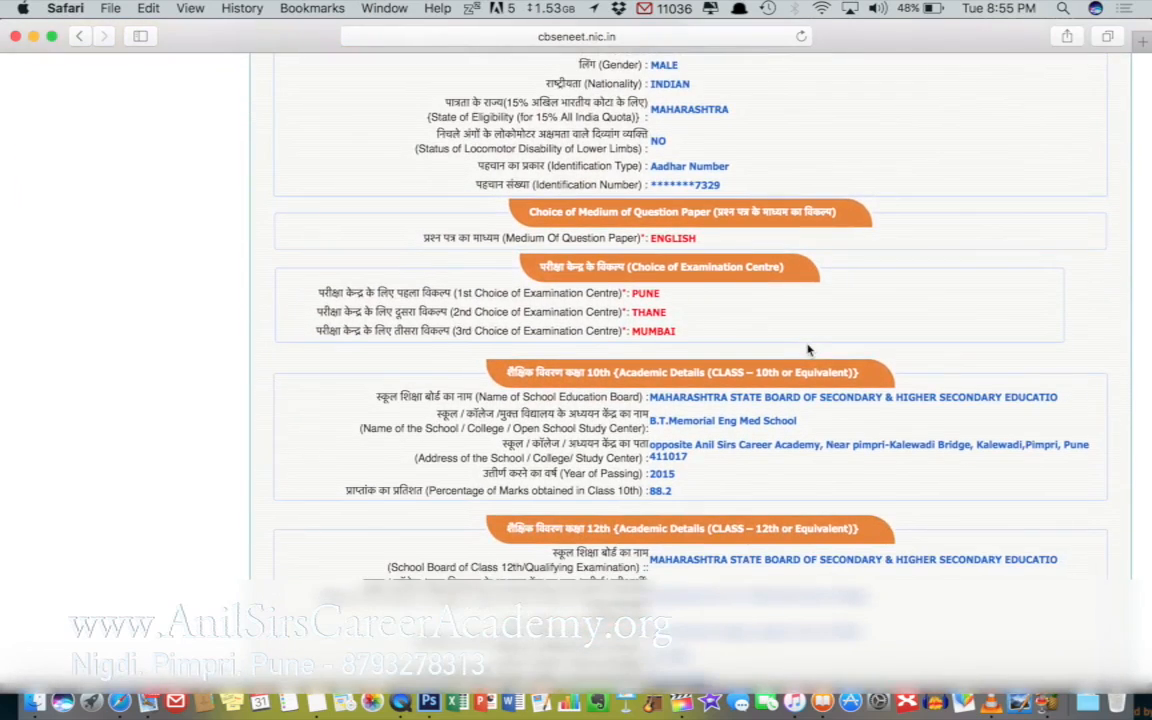
{"action": "scroll", "coordinate": [809, 349], "scroll_direction": "down", "scroll_amount": 5}
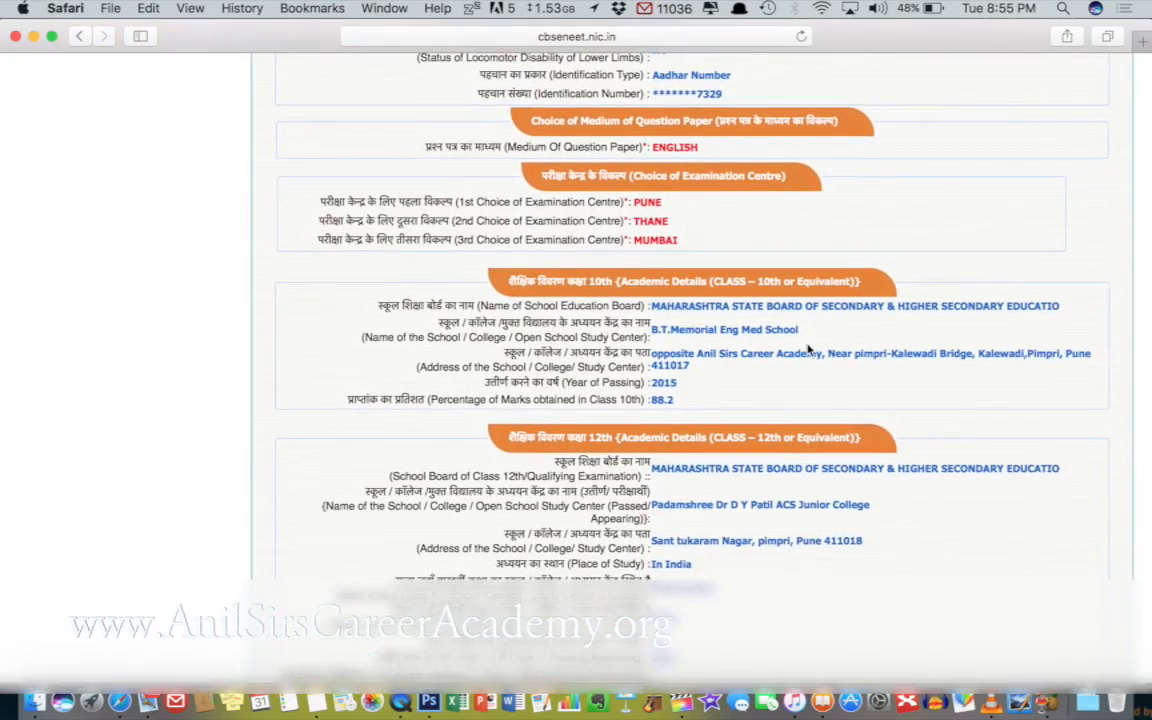
{"action": "scroll", "coordinate": [809, 349], "scroll_direction": "down", "scroll_amount": 10}
{"action": "scroll", "coordinate": [809, 349], "scroll_direction": "down", "scroll_amount": 15}
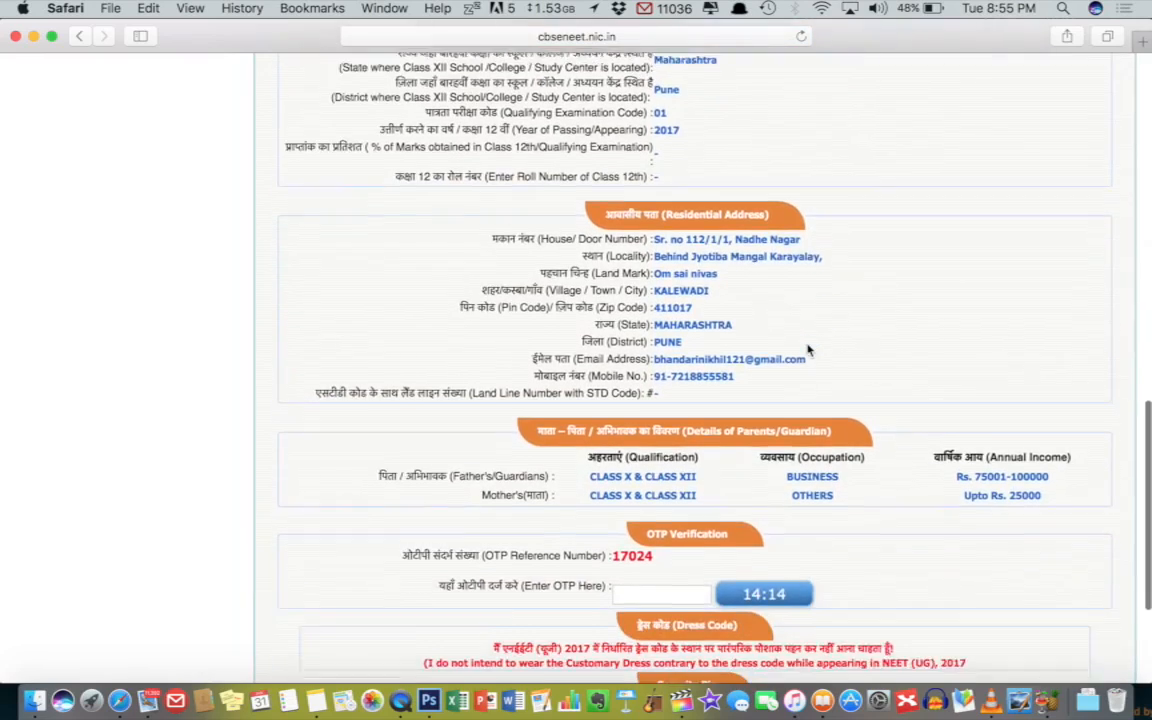
{"action": "scroll", "coordinate": [809, 349], "scroll_direction": "down", "scroll_amount": 8}
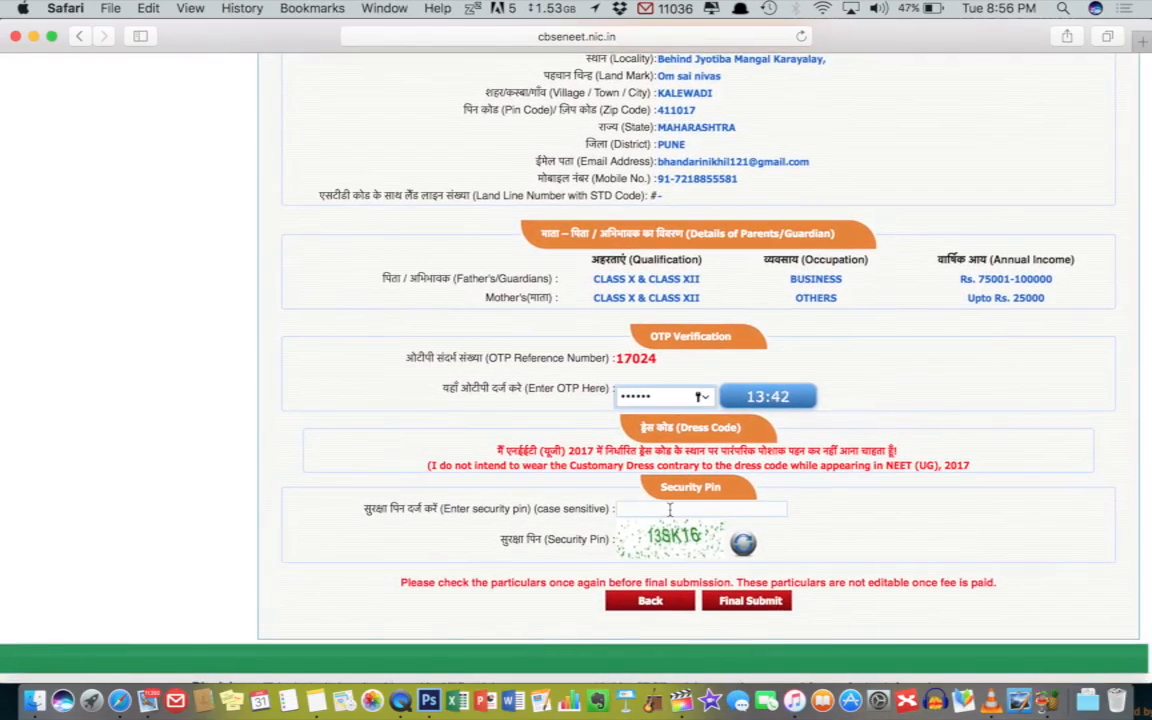
{"action": "left_click", "coordinate": [753, 623]}
Confirm the final submission and go to the Upload Recent Photograph & Signature page.
{"action": "left_click", "coordinate": [507, 404]}
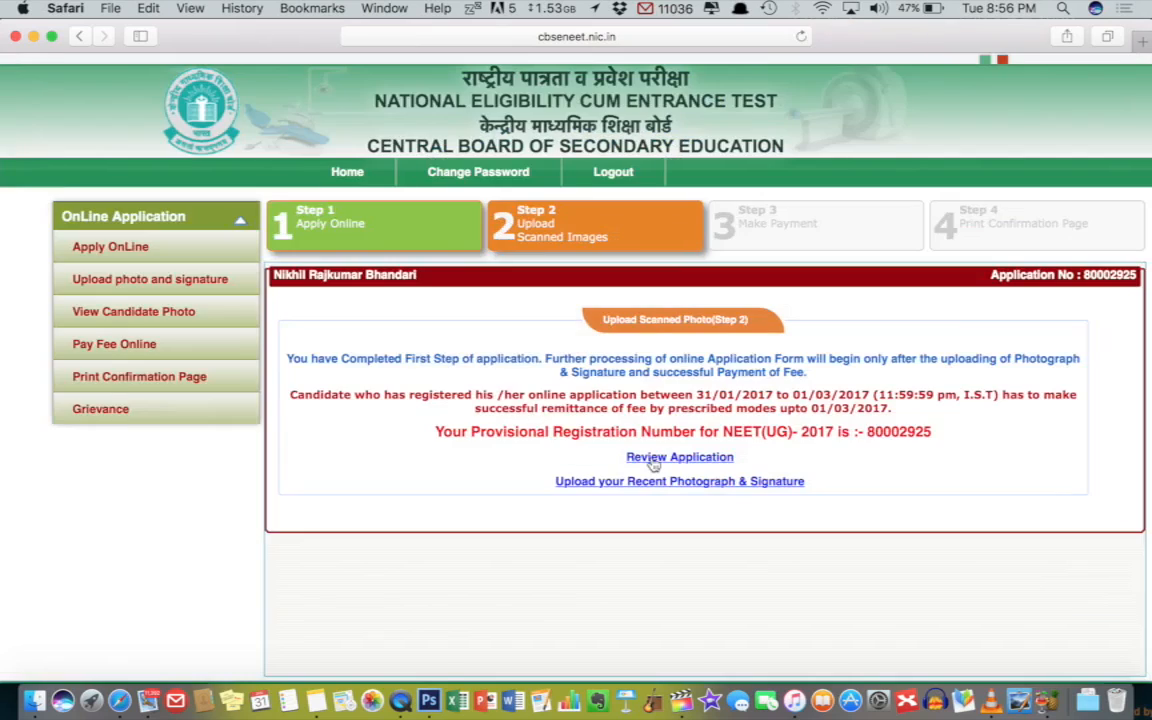
{"action": "left_click", "coordinate": [652, 457]}
{"action": "scroll", "coordinate": [300, 350], "scroll_direction": "up", "scroll_amount": 10}
{"action": "left_click", "coordinate": [203, 211]}
{"action": "scroll", "coordinate": [603, 327], "scroll_direction": "down", "scroll_amount": 2}
{"action": "scroll", "coordinate": [610, 310], "scroll_direction": "down", "scroll_amount": 1}
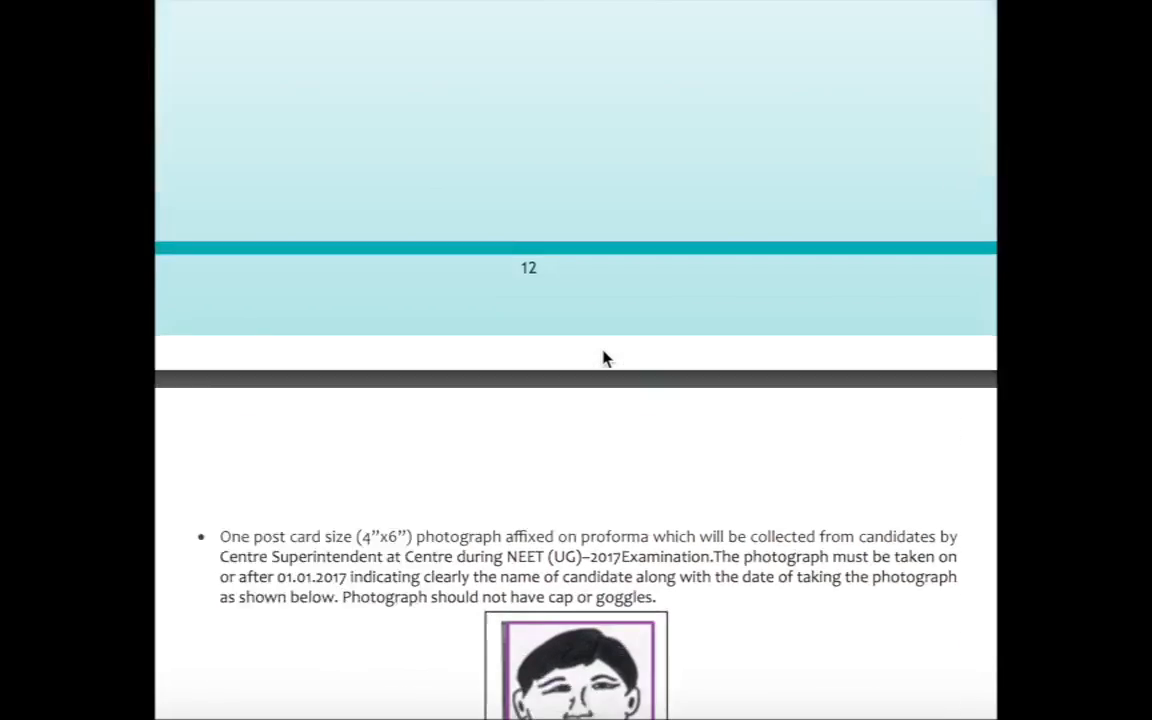
{"action": "scroll", "coordinate": [604, 358], "scroll_direction": "up", "scroll_amount": 5}
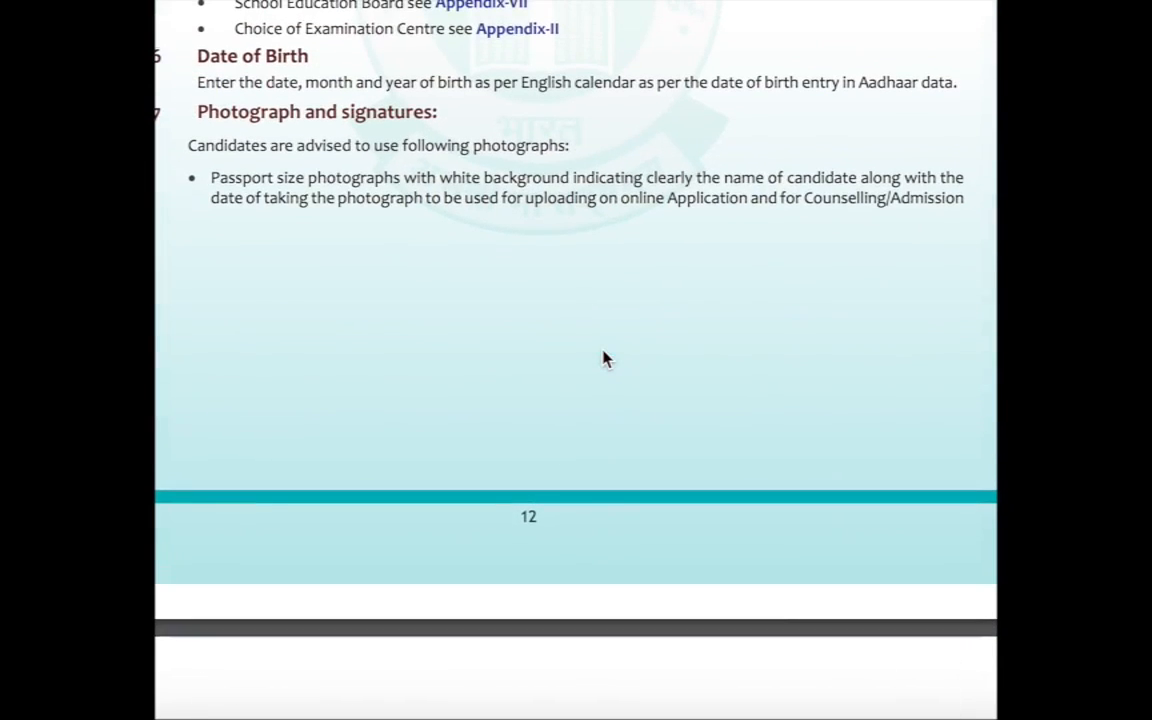
Scroll the bulletin from page 12 to the photograph and signature guidelines.
{"action": "scroll", "coordinate": [604, 358], "scroll_direction": "down", "scroll_amount": 2}
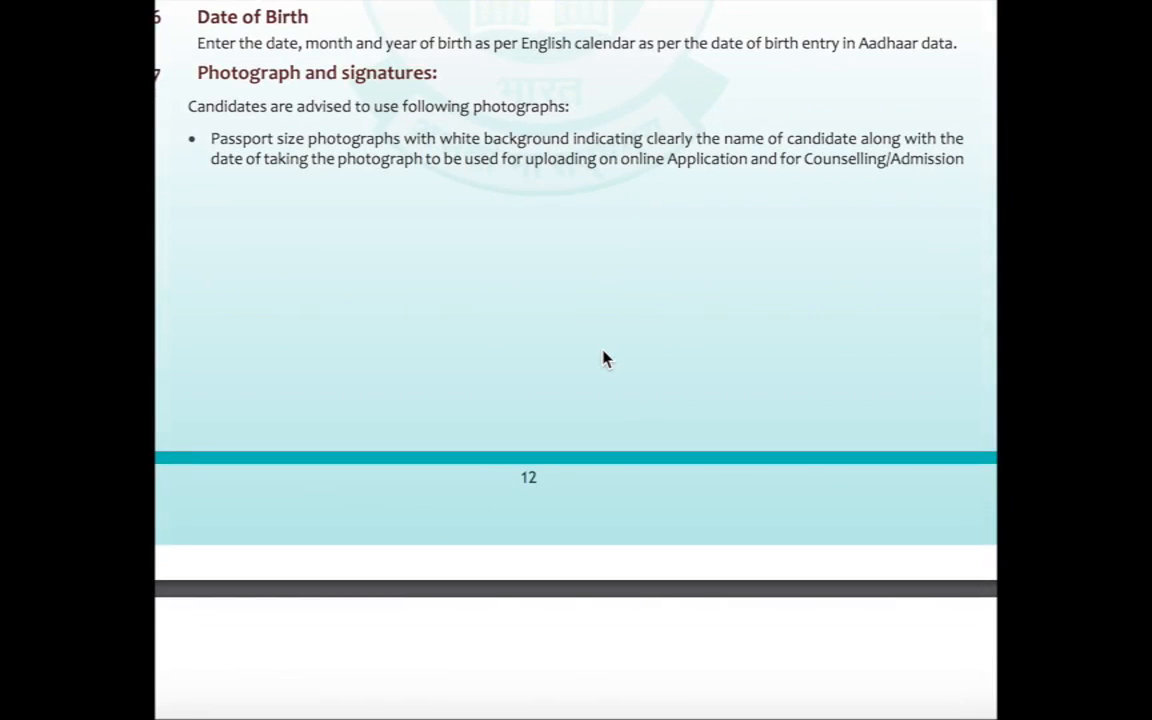
{"action": "scroll", "coordinate": [604, 358], "scroll_direction": "down", "scroll_amount": 15}
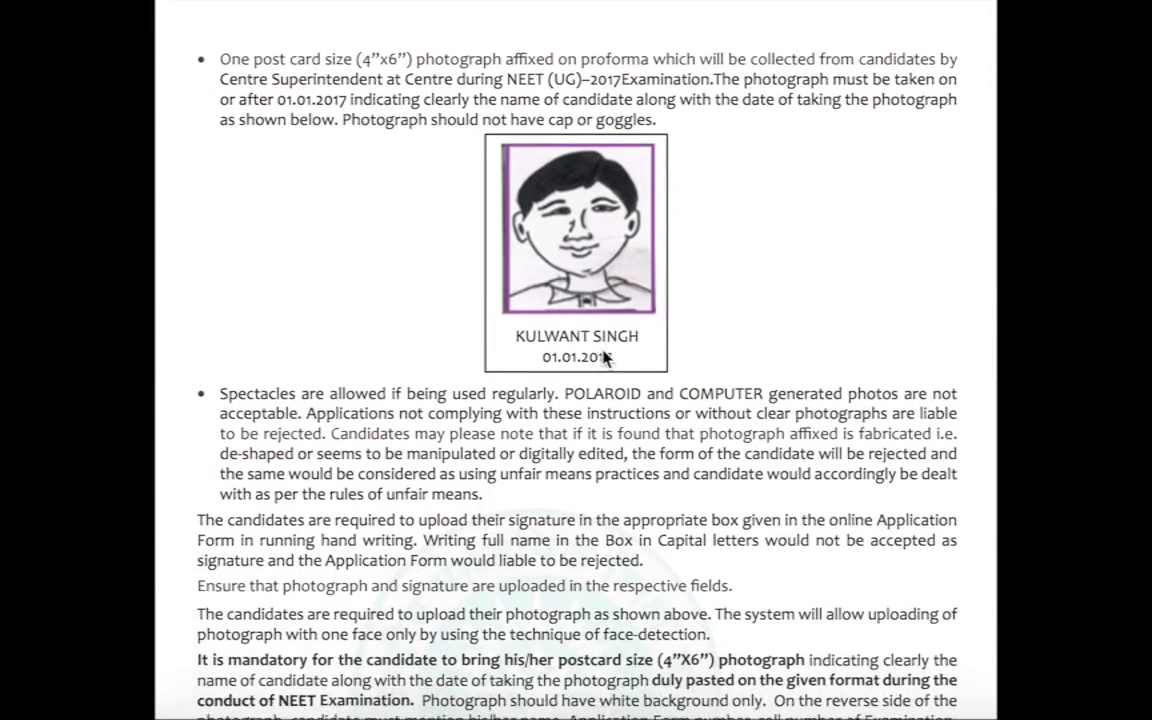
{"action": "scroll", "coordinate": [604, 358], "scroll_direction": "down", "scroll_amount": 2}
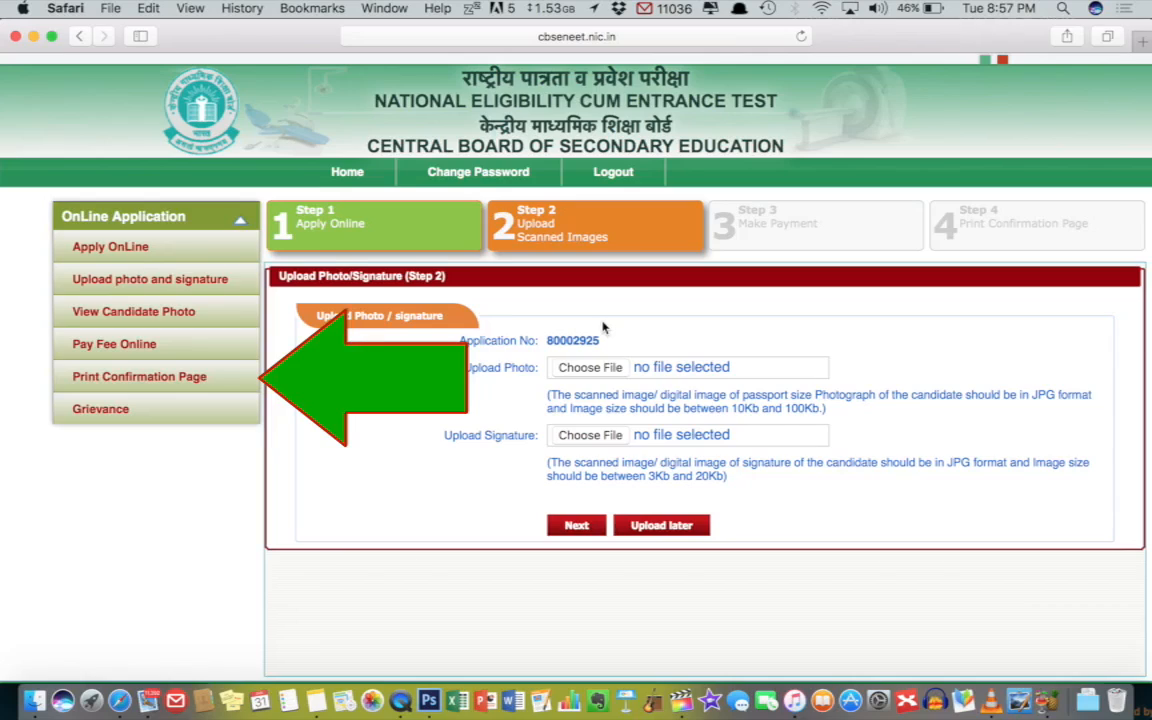
{"action": "scroll", "coordinate": [603, 327], "scroll_direction": "down", "scroll_amount": 1}
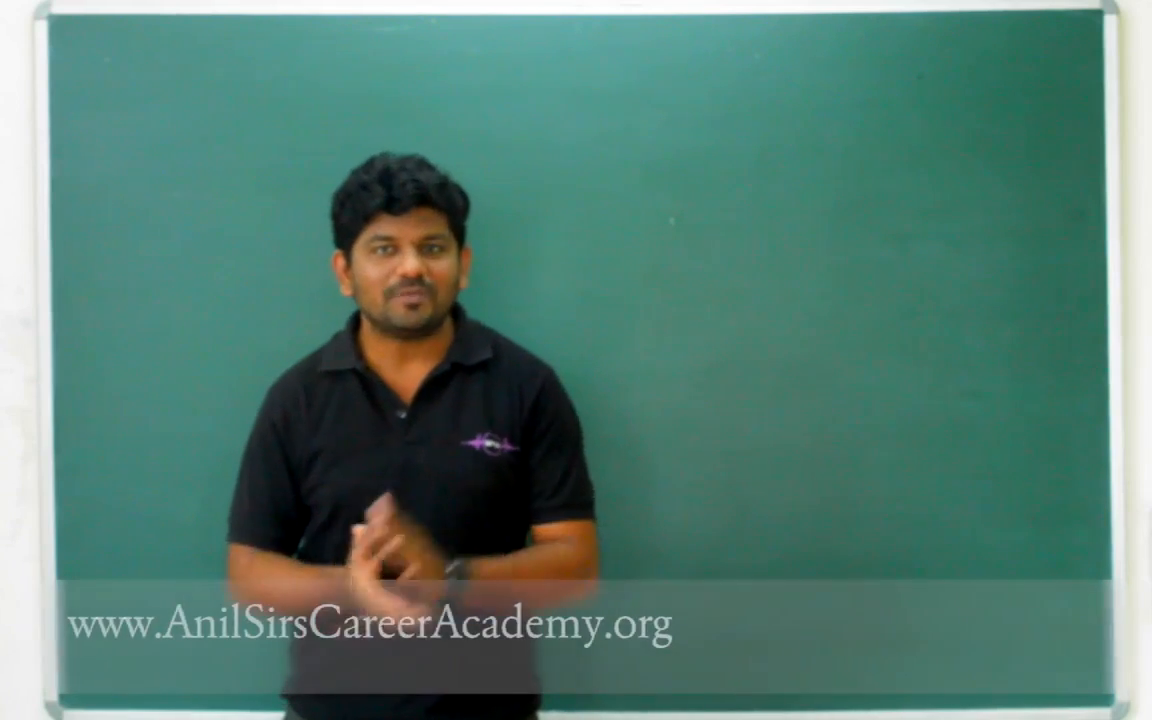